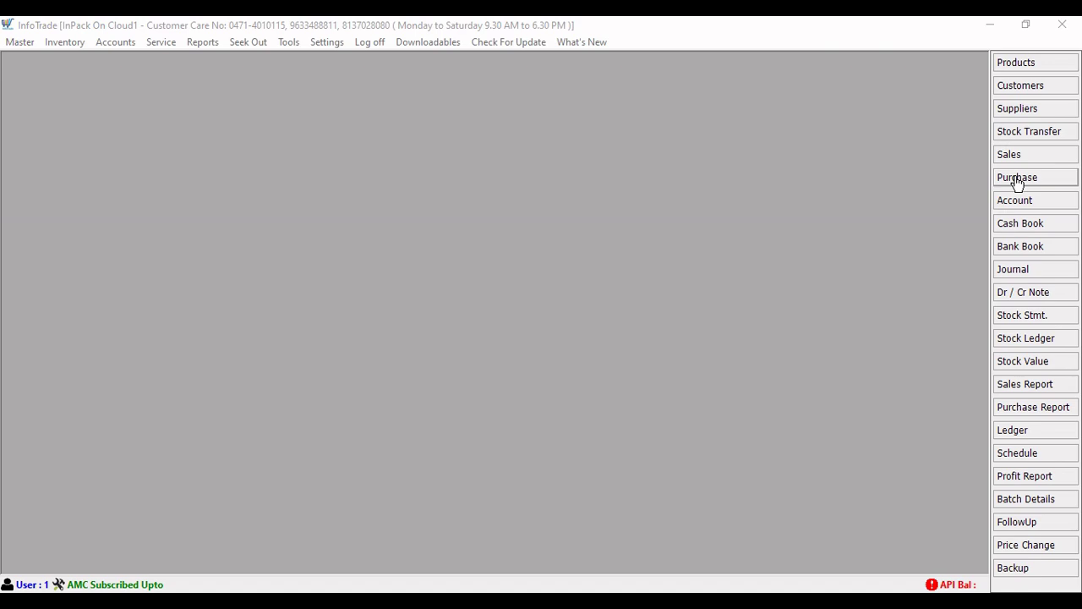
Open a new purchase entry and view the available purchase modes, keeping Credit Purchase.
{"action": "left_click", "coordinate": [1017, 179]}
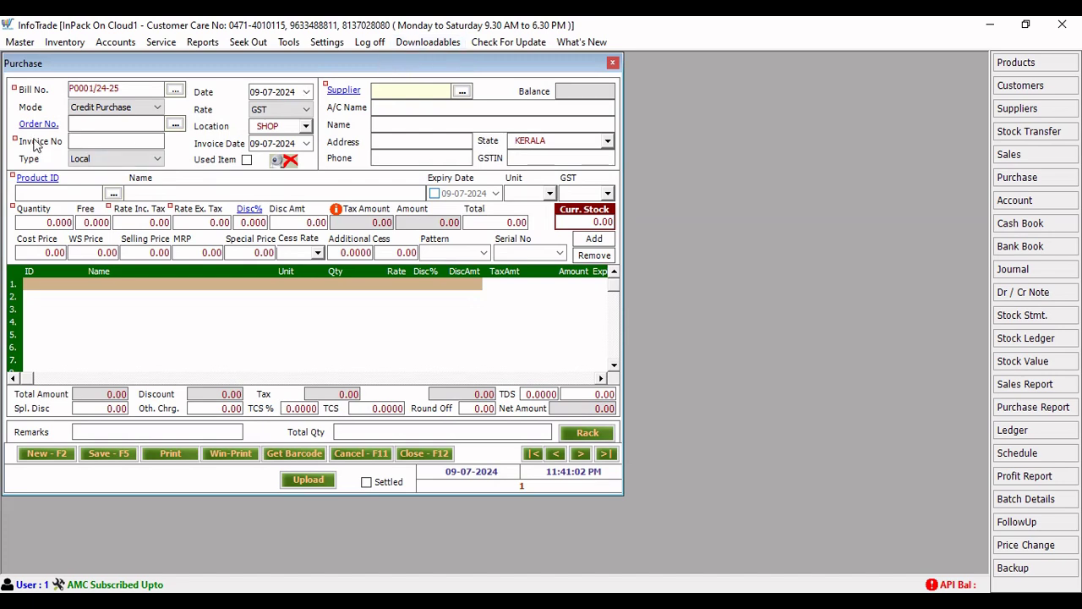
{"action": "left_click_drag", "start_coordinate": [123, 88], "coordinate": [39, 87]}
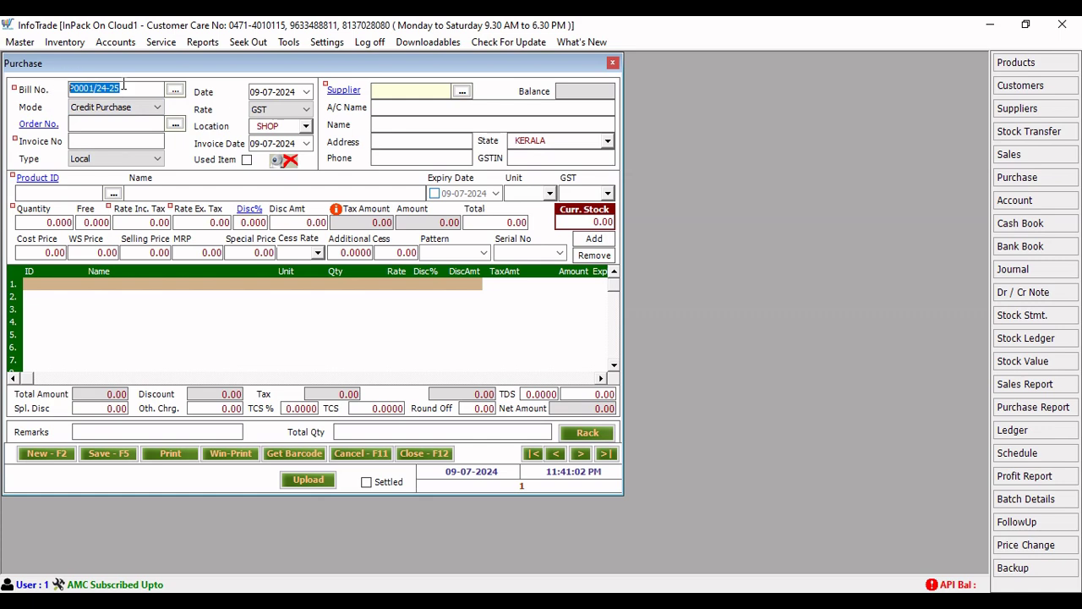
{"action": "left_click", "coordinate": [153, 110]}
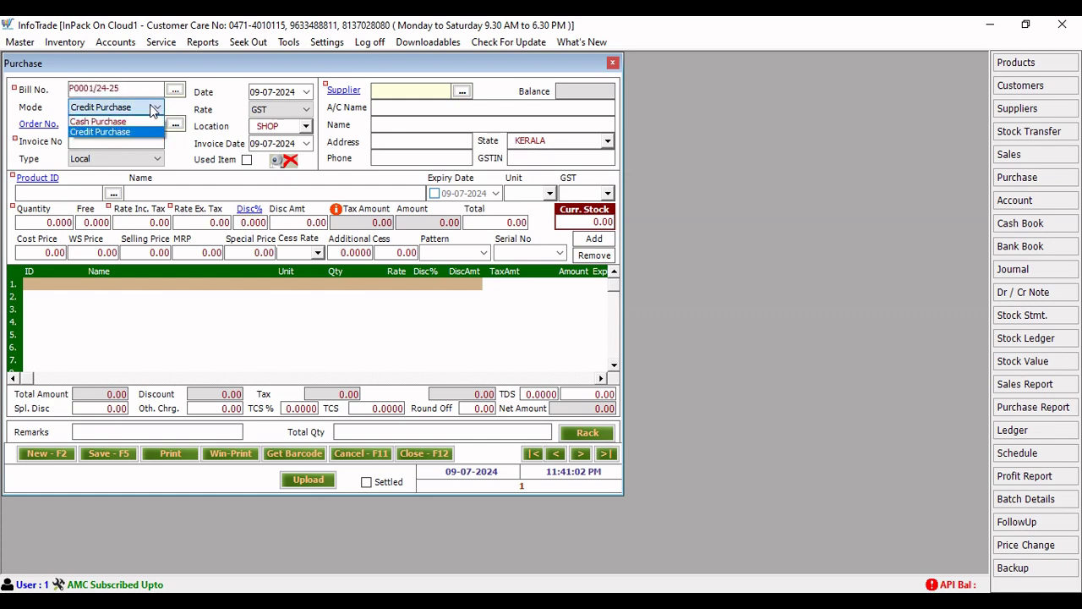
{"action": "left_click", "coordinate": [153, 110]}
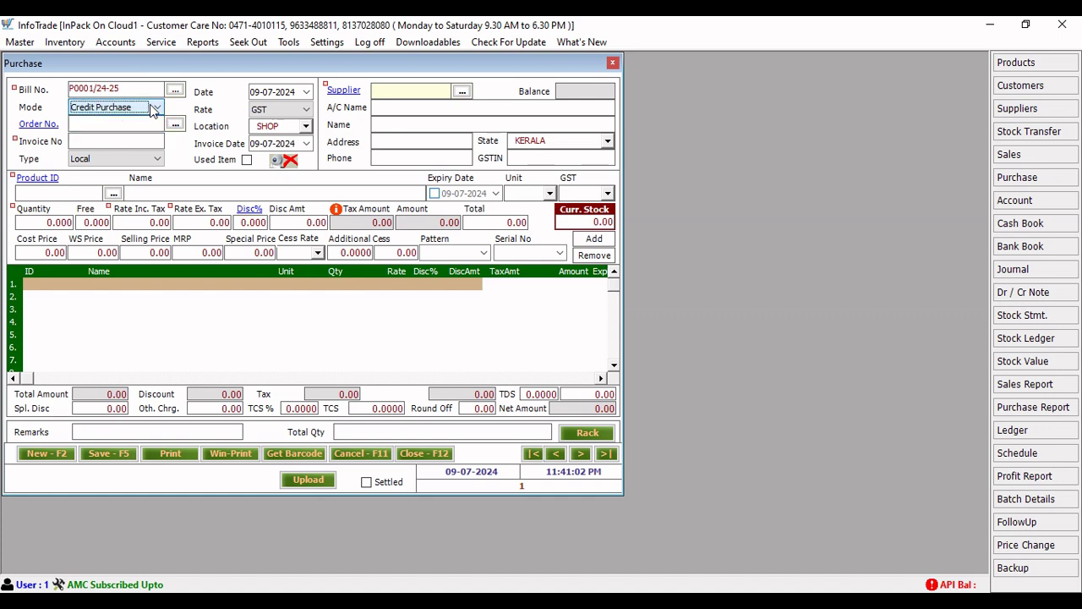
{"action": "left_click", "coordinate": [153, 110]}
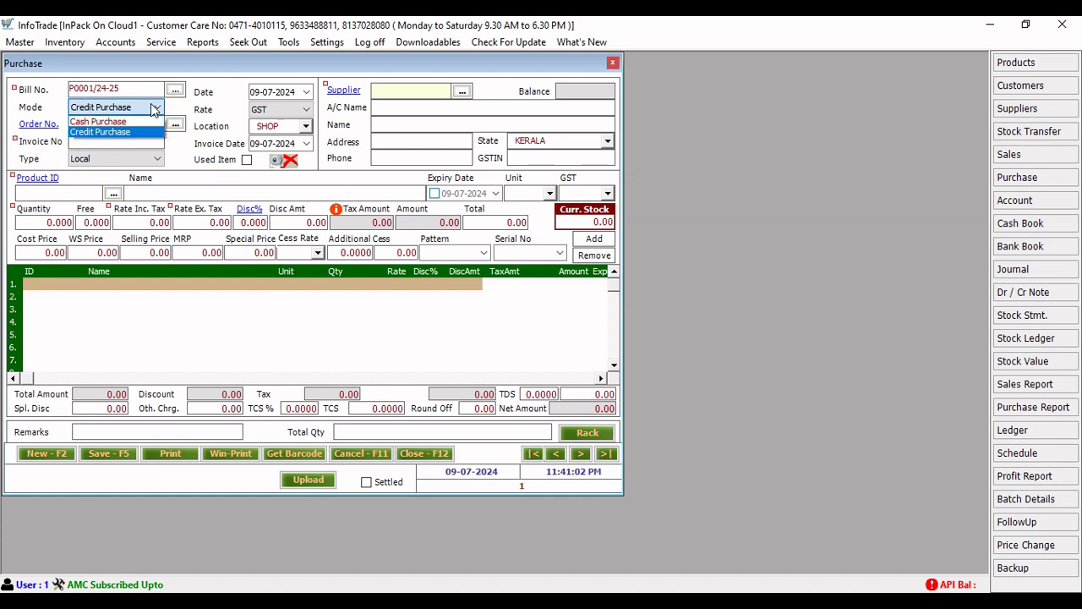
{"action": "left_click", "coordinate": [153, 110]}
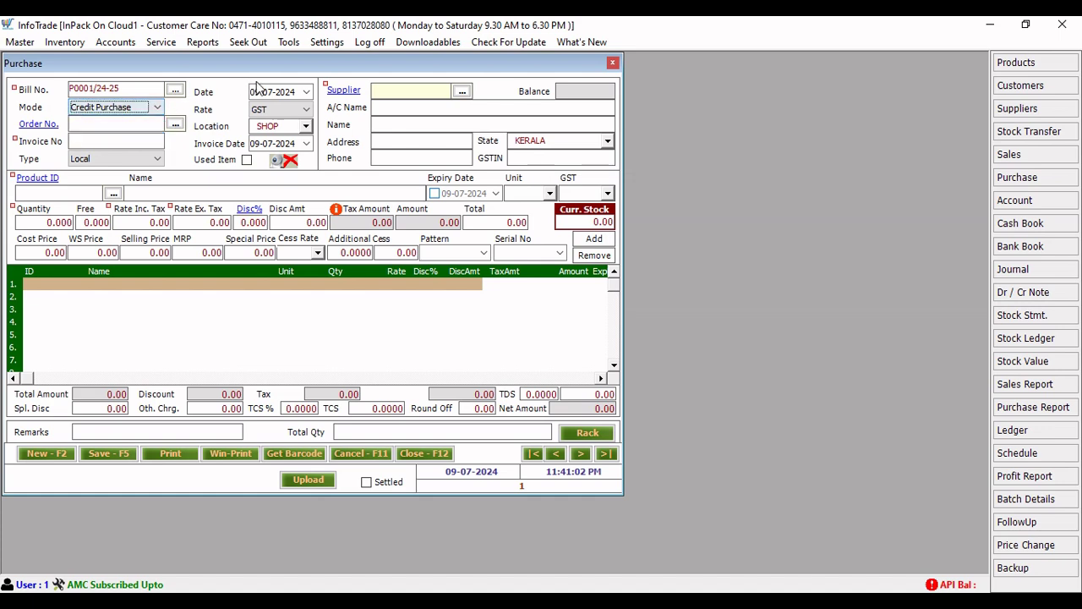
Set the rate type of the purchase to GST.
{"action": "left_click", "coordinate": [276, 111]}
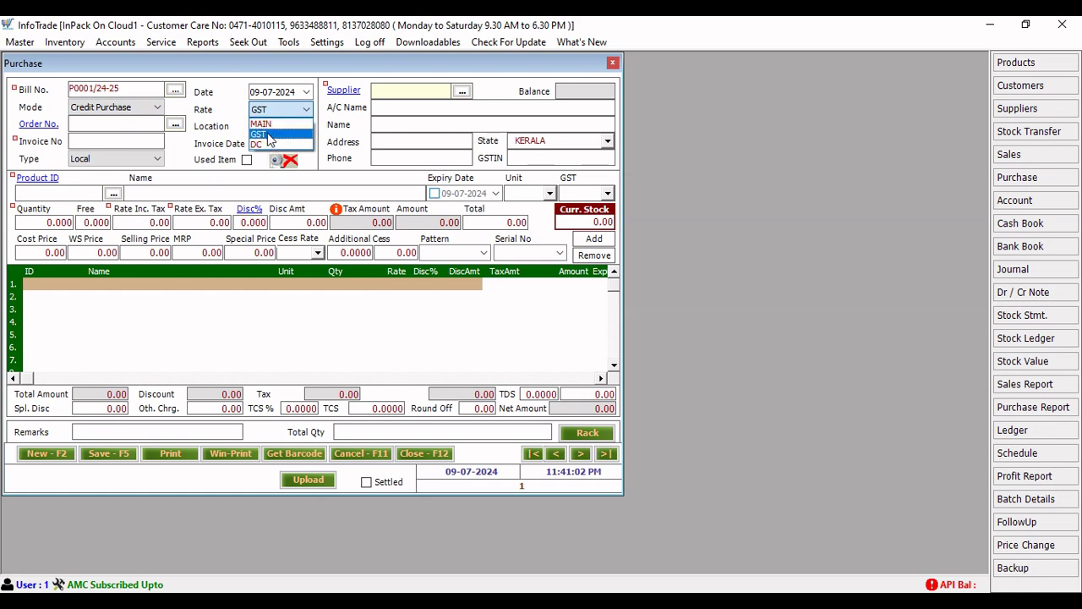
{"action": "left_click", "coordinate": [269, 135]}
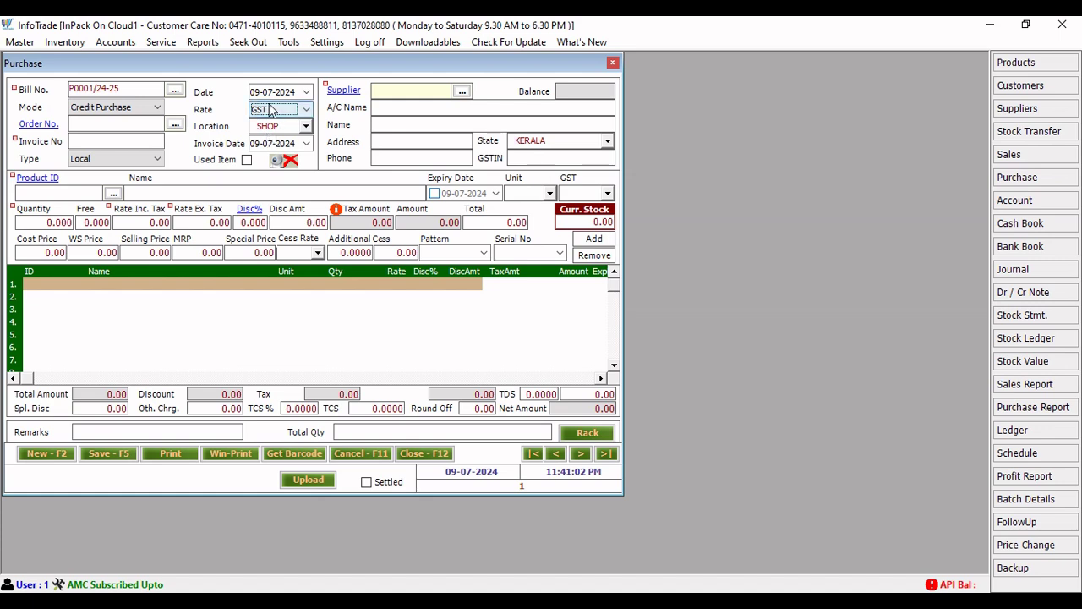
{"action": "left_click", "coordinate": [271, 111]}
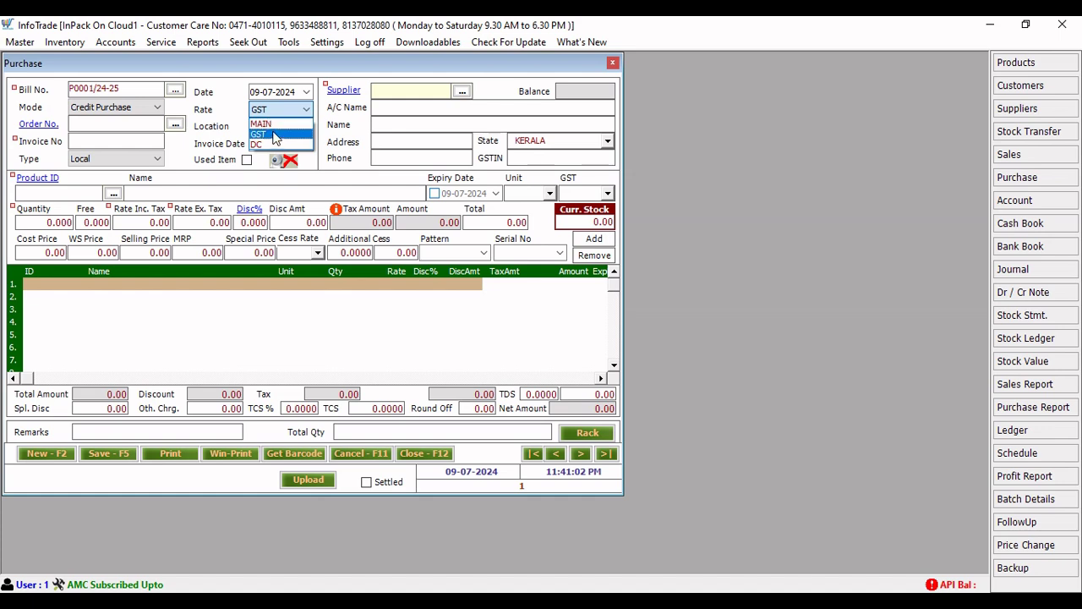
{"action": "left_click", "coordinate": [272, 134]}
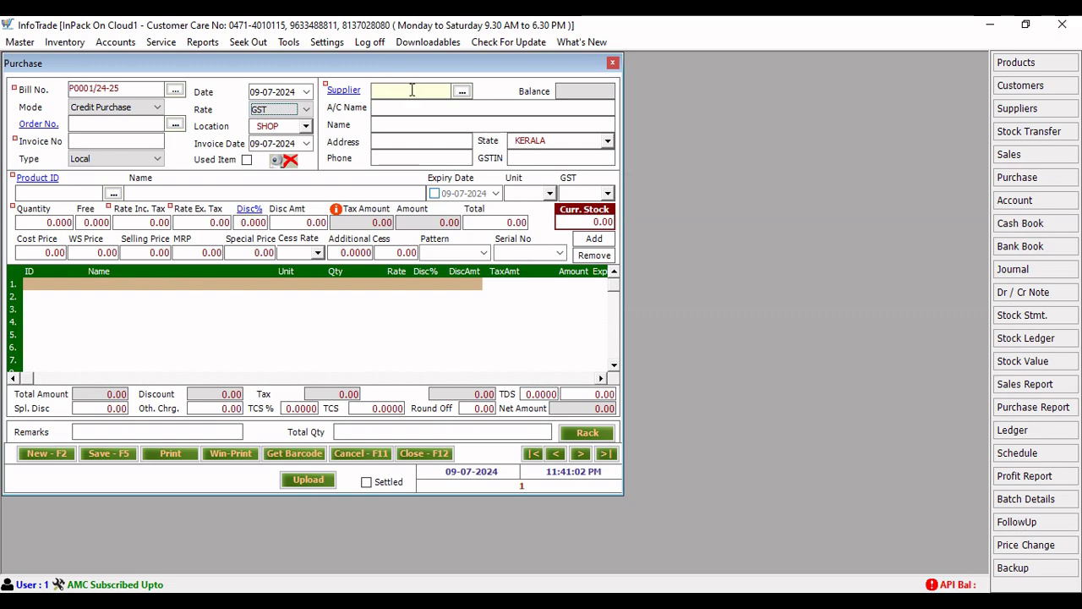
Open a new supplier record from the purchase entry and enter NEW INDIA TRADERS as the supplier name.
{"action": "left_click", "coordinate": [347, 97]}
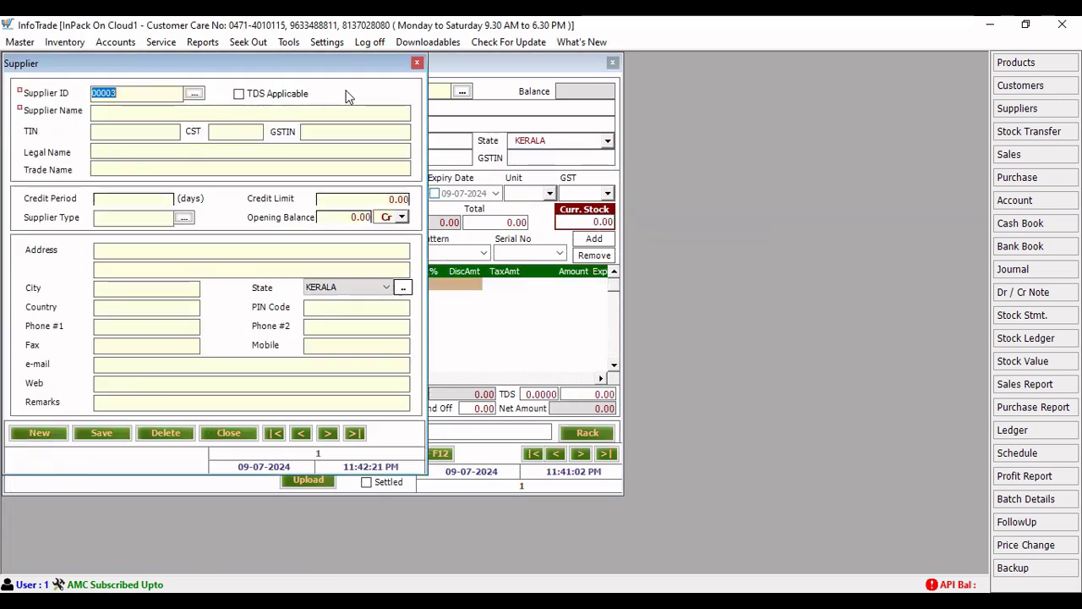
{"action": "left_click", "coordinate": [259, 112]}
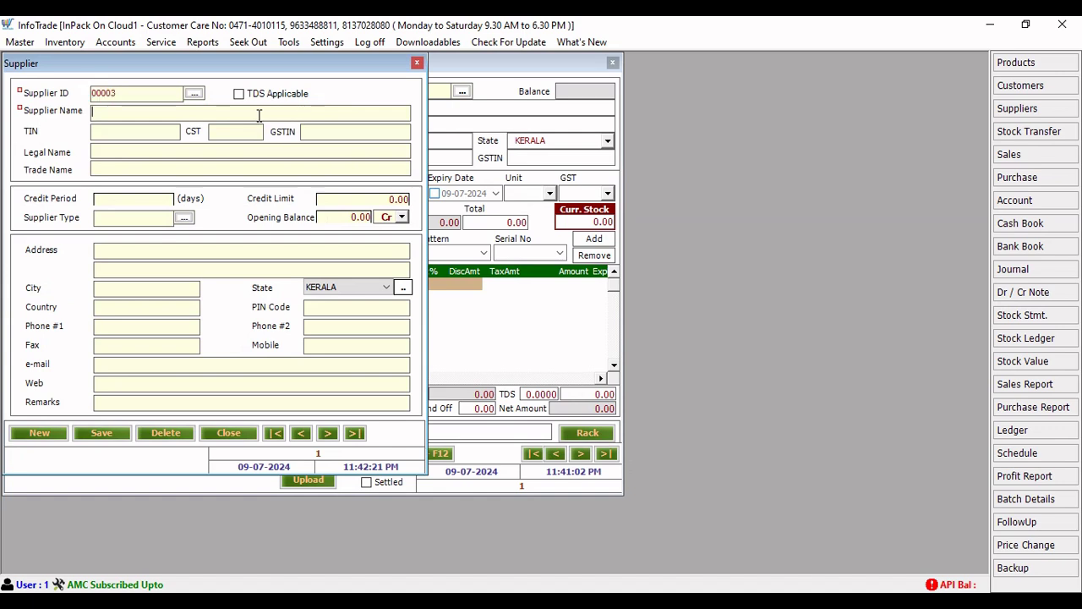
{"action": "type", "text": "AB"}
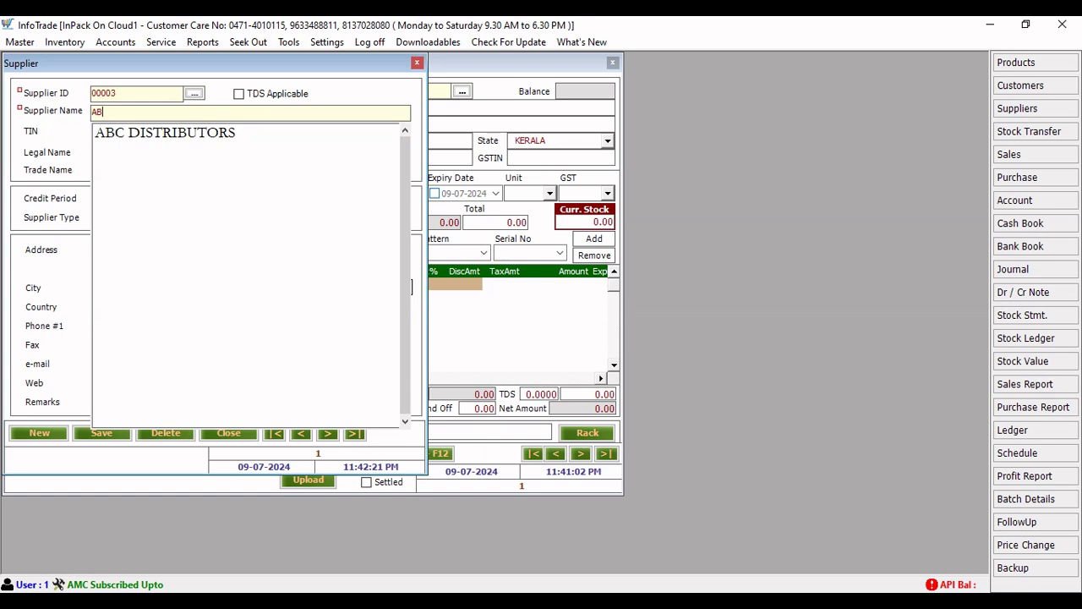
{"action": "key", "text": "BackSpace"}
{"action": "key", "text": "BackSpace"}
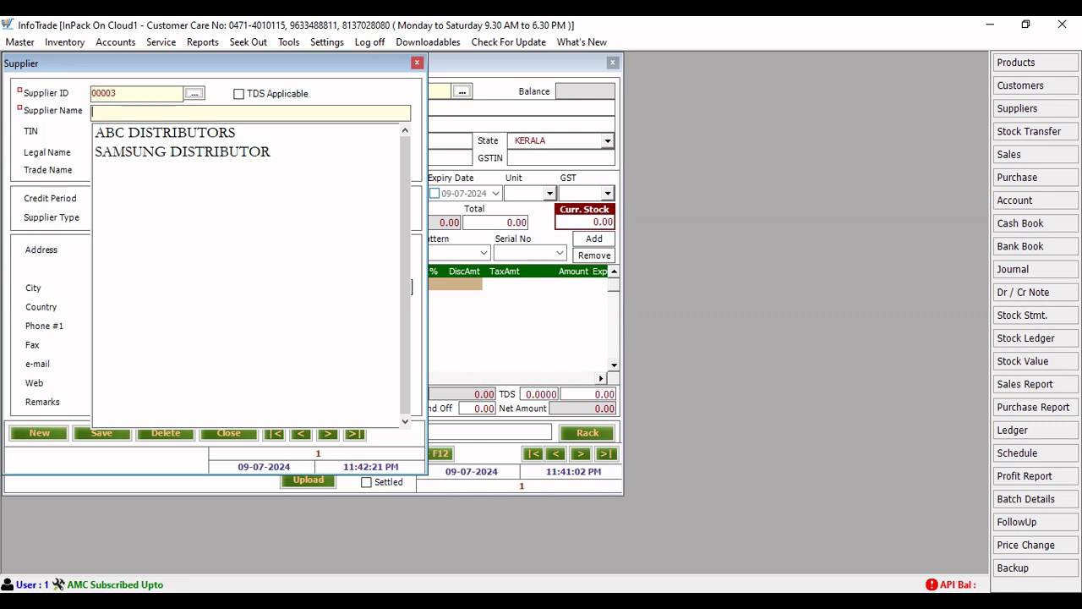
{"action": "type", "text": "NEW INDIA"}
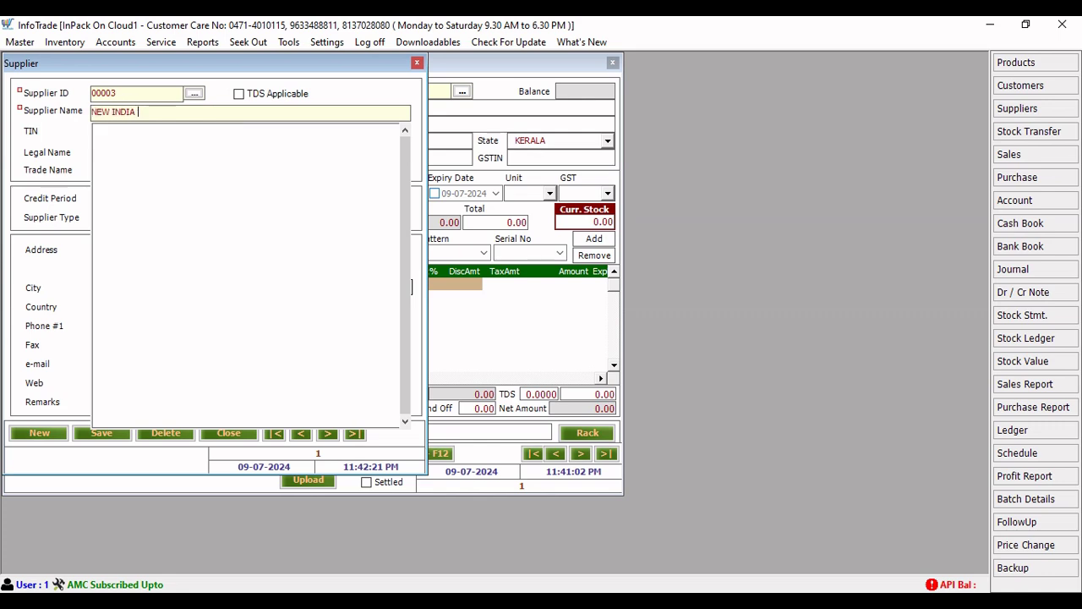
{"action": "type", "text": " TRADERS"}
{"action": "key", "text": "Return"}
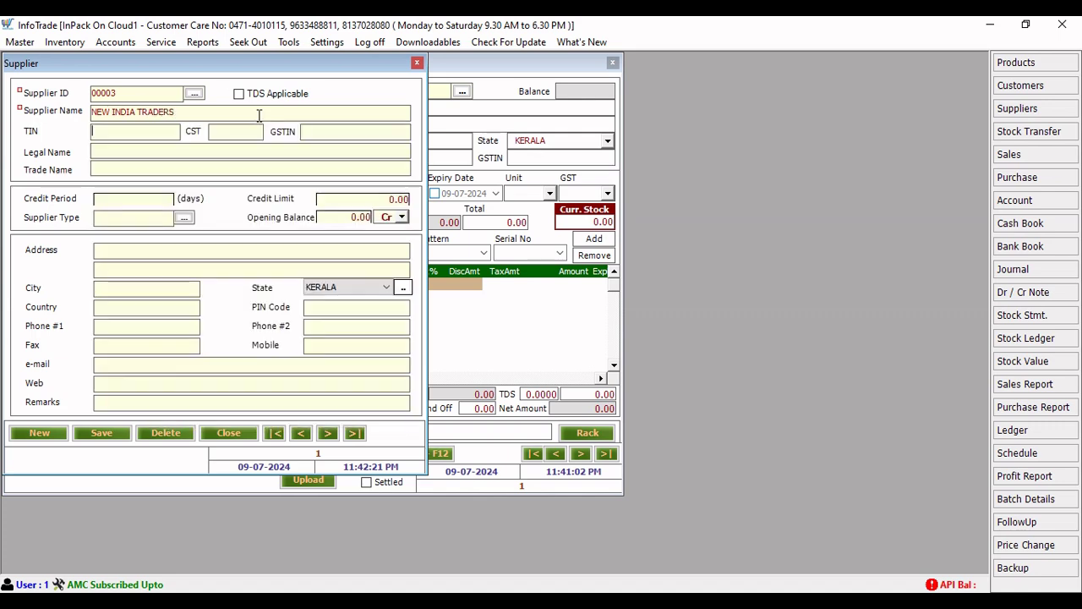
Fill in the new supplier's GSTIN and address.
{"action": "left_click", "coordinate": [315, 132]}
{"action": "type", "text": "32000000001"}
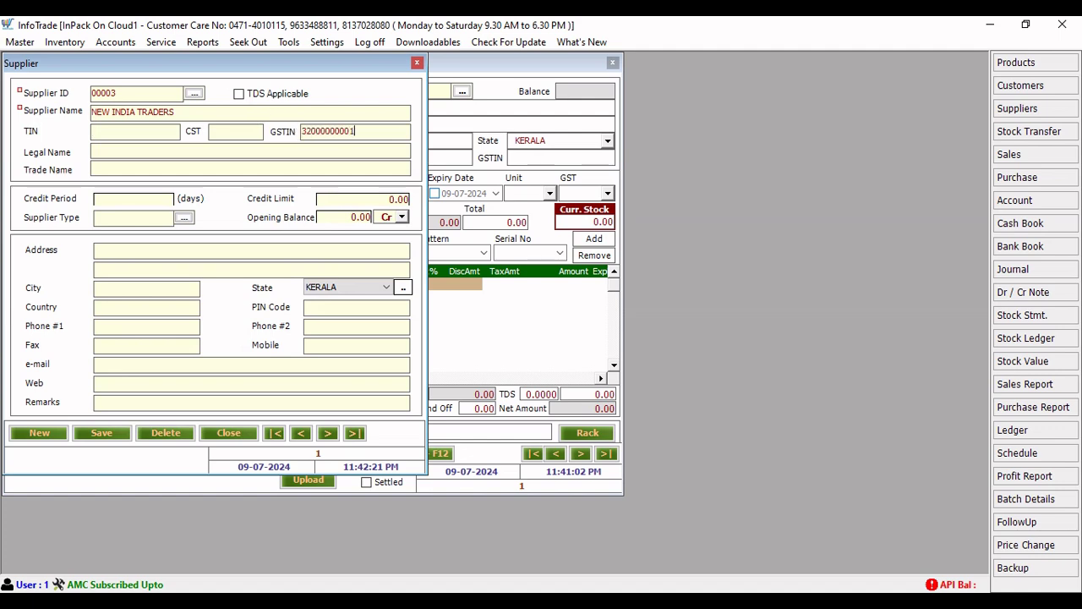
{"action": "key", "text": "Return"}
{"action": "left_click", "coordinate": [191, 152]}
{"action": "left_click", "coordinate": [101, 200]}
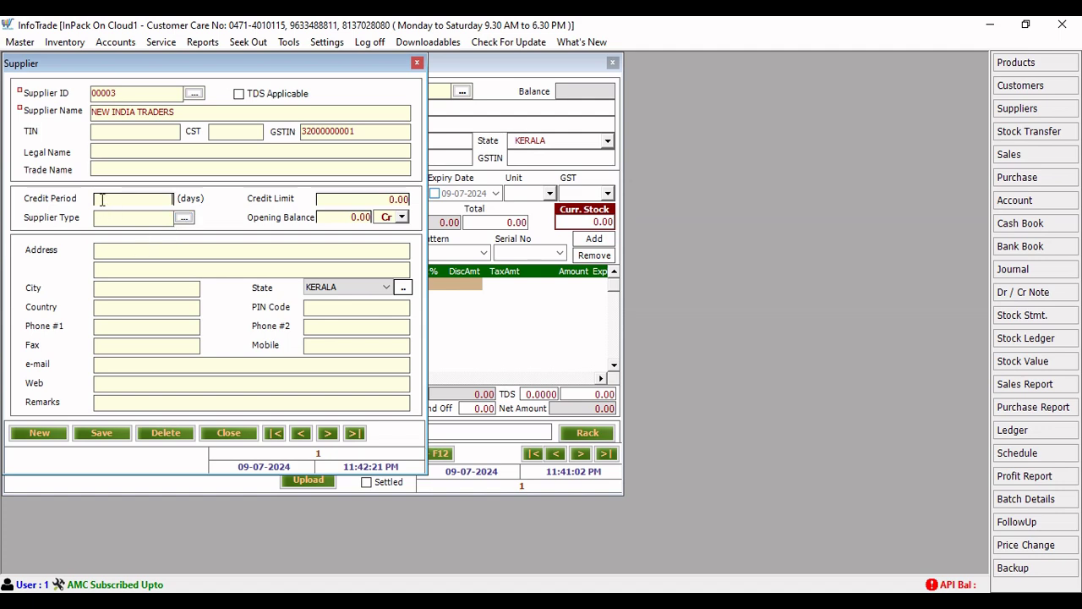
{"action": "left_click", "coordinate": [127, 250]}
{"action": "type", "text": "TRIVANDRUM"}
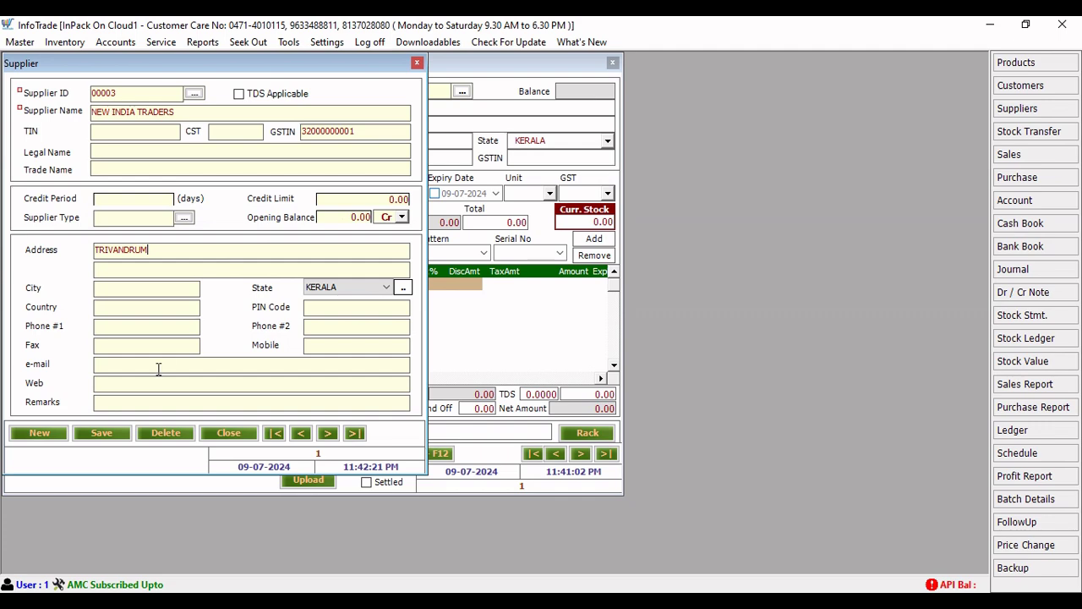
Save the NEW INDIA TRADERS supplier record and close it to return to the purchase entry.
{"action": "left_click", "coordinate": [103, 437]}
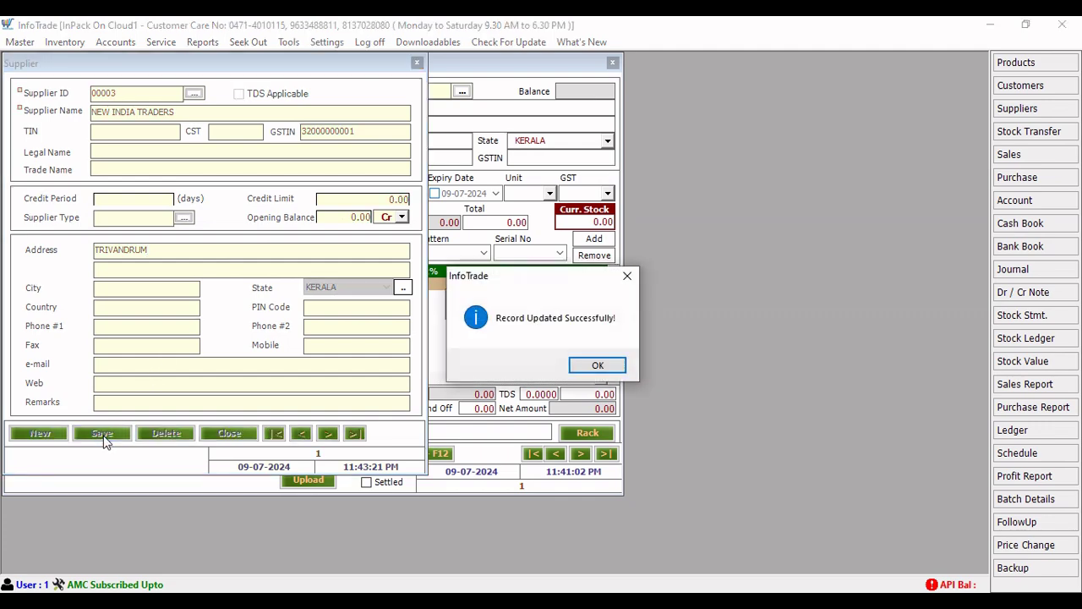
{"action": "key", "text": "Return"}
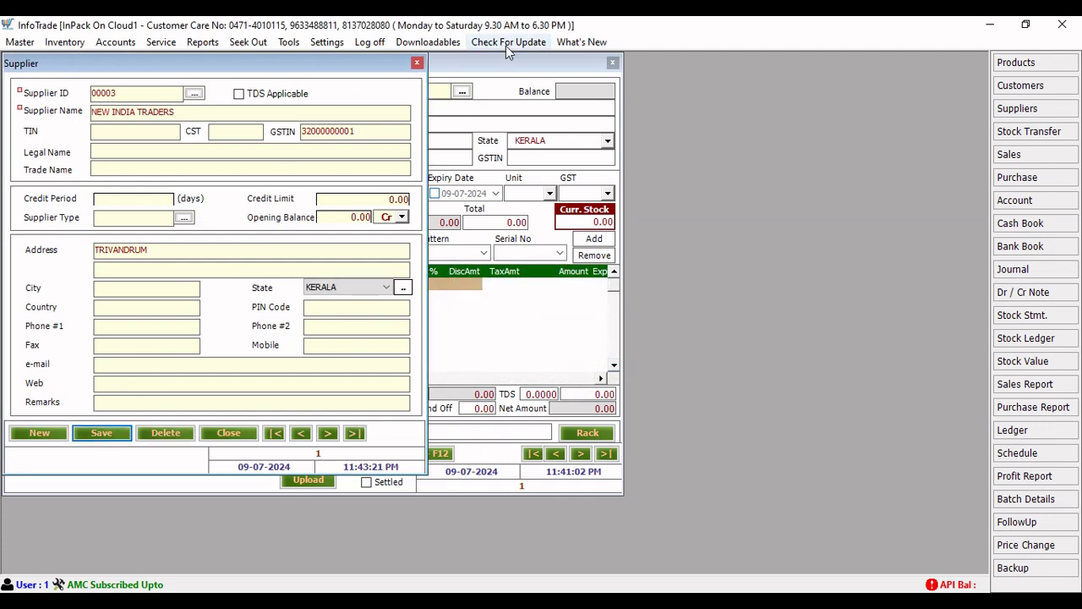
{"action": "left_click", "coordinate": [417, 63]}
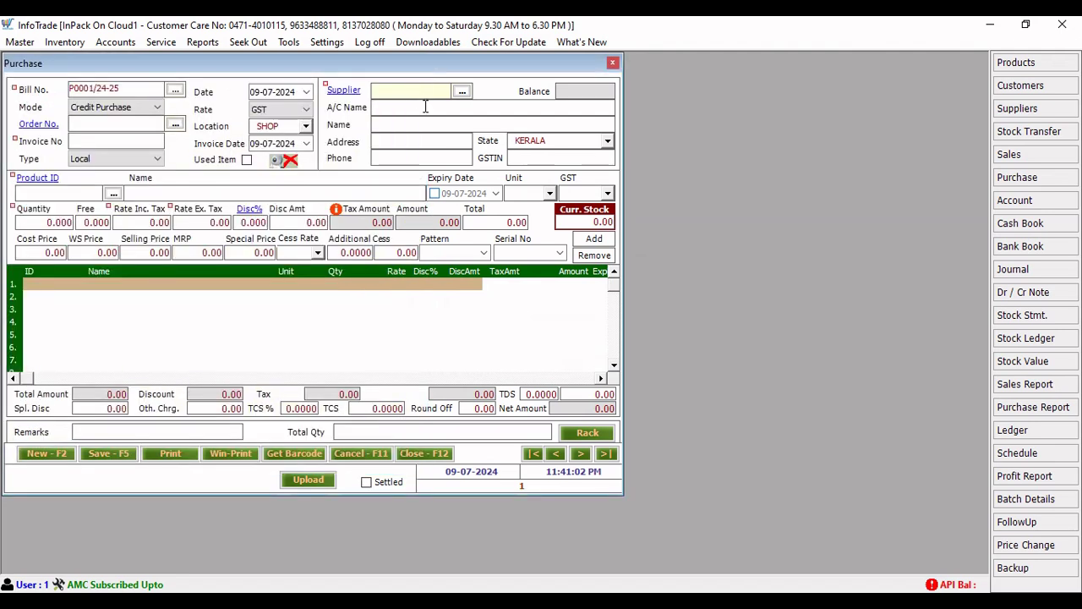
Choose NEW INDIA TRADERS as the supplier account for the purchase.
{"action": "left_click", "coordinate": [425, 107]}
{"action": "type", "text": "NEW"}
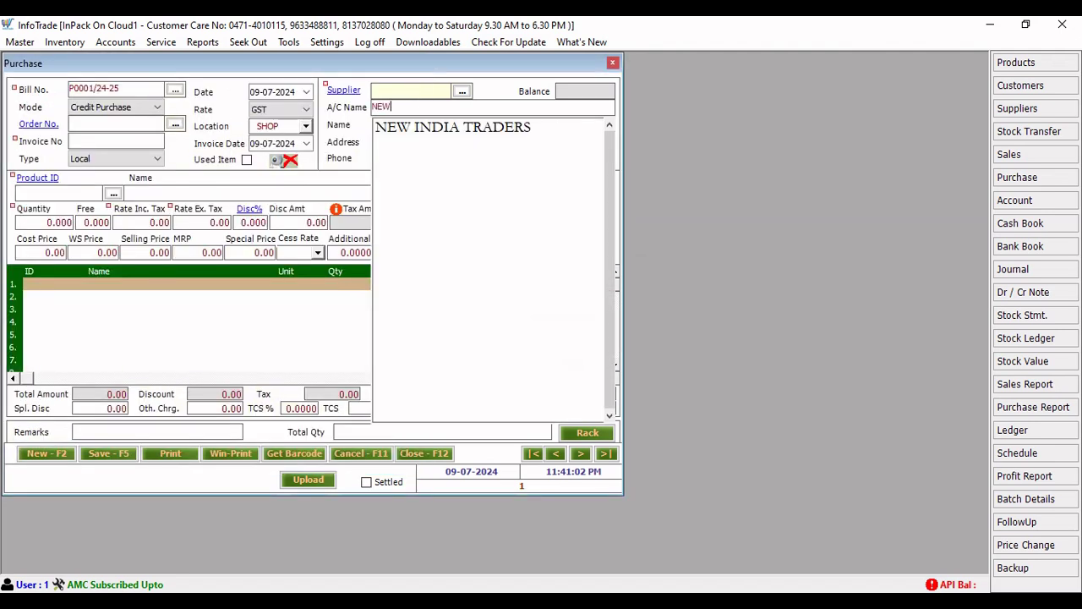
{"action": "key", "text": "Down"}
{"action": "key", "text": "Return"}
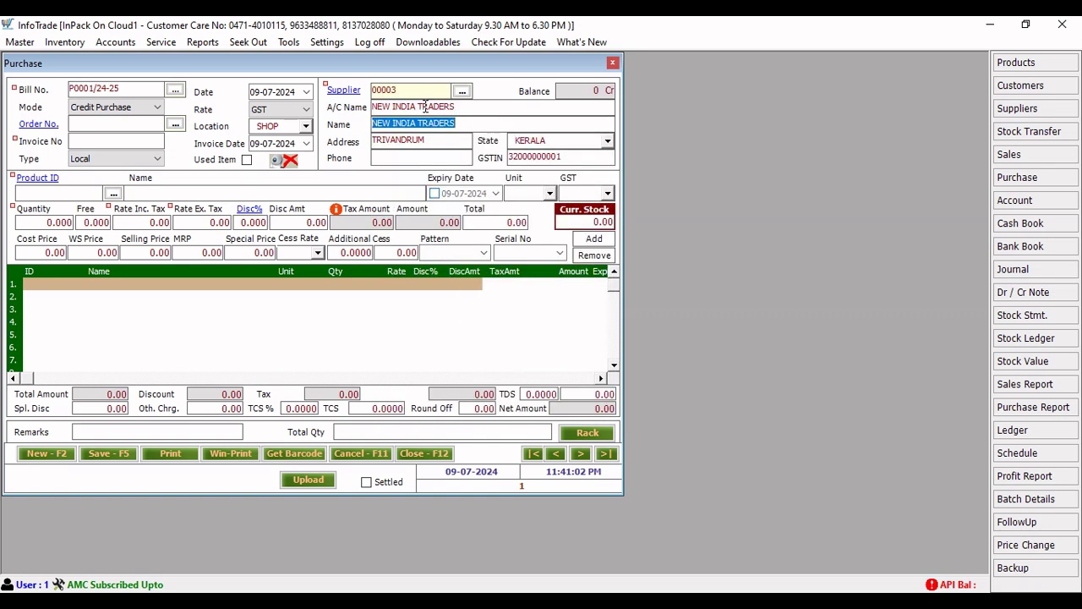
Find products matching 24 and choose SMART PHONE SAMSUNG S24 ULTRA GREY as the purchase item.
{"action": "left_click", "coordinate": [291, 193]}
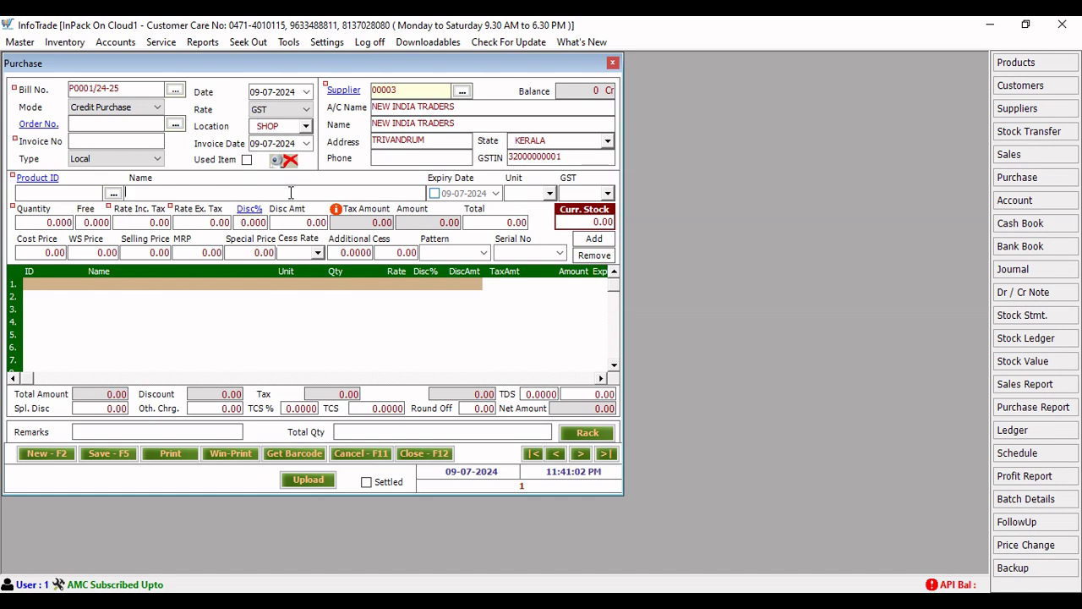
{"action": "type", "text": "24"}
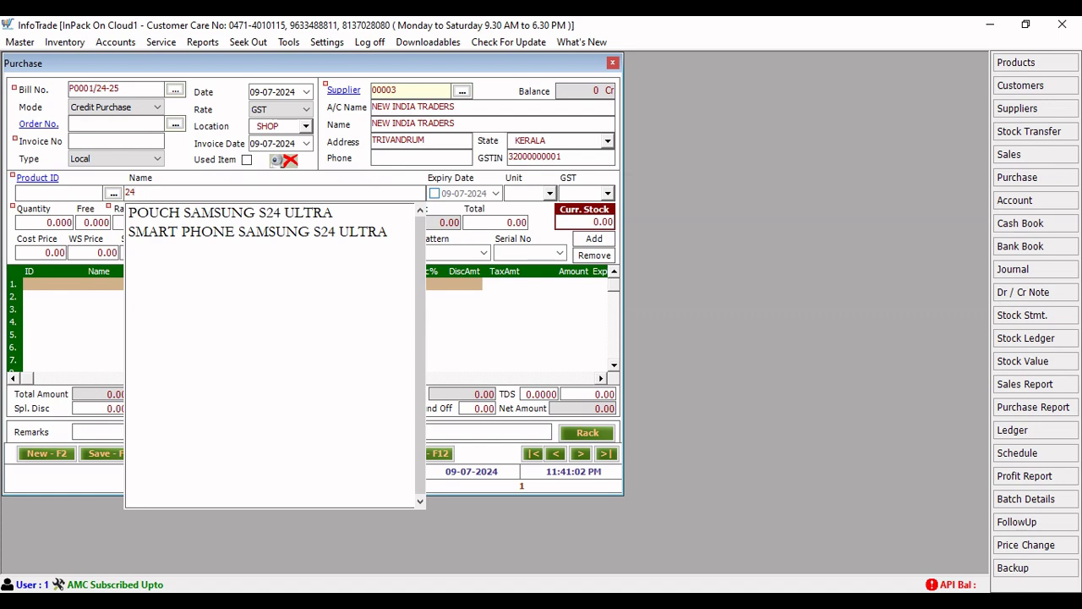
{"action": "key", "text": "Down"}
{"action": "key", "text": "Down"}
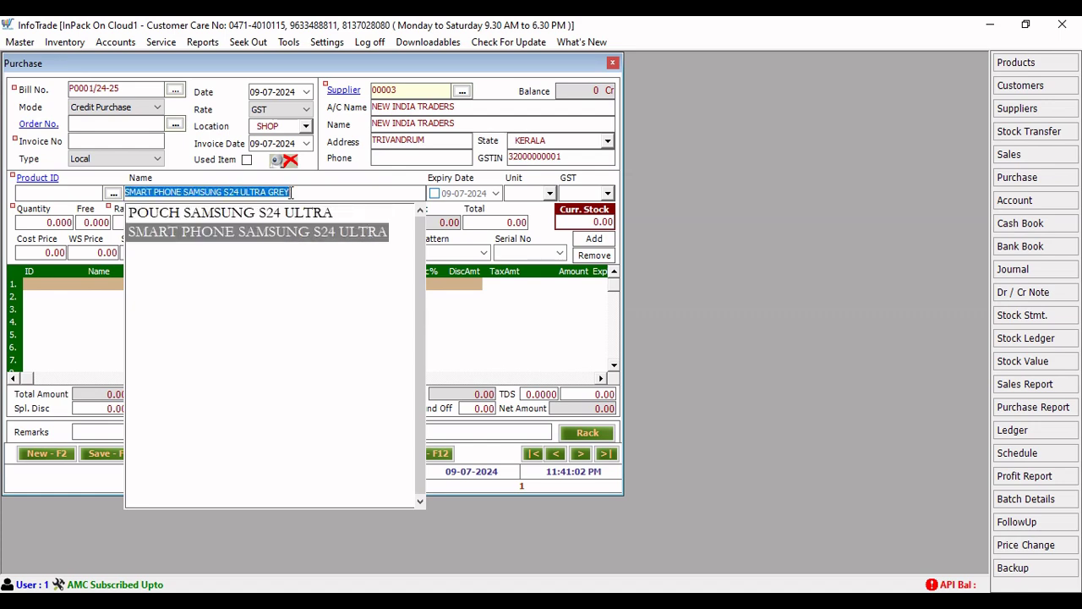
{"action": "key", "text": "Return"}
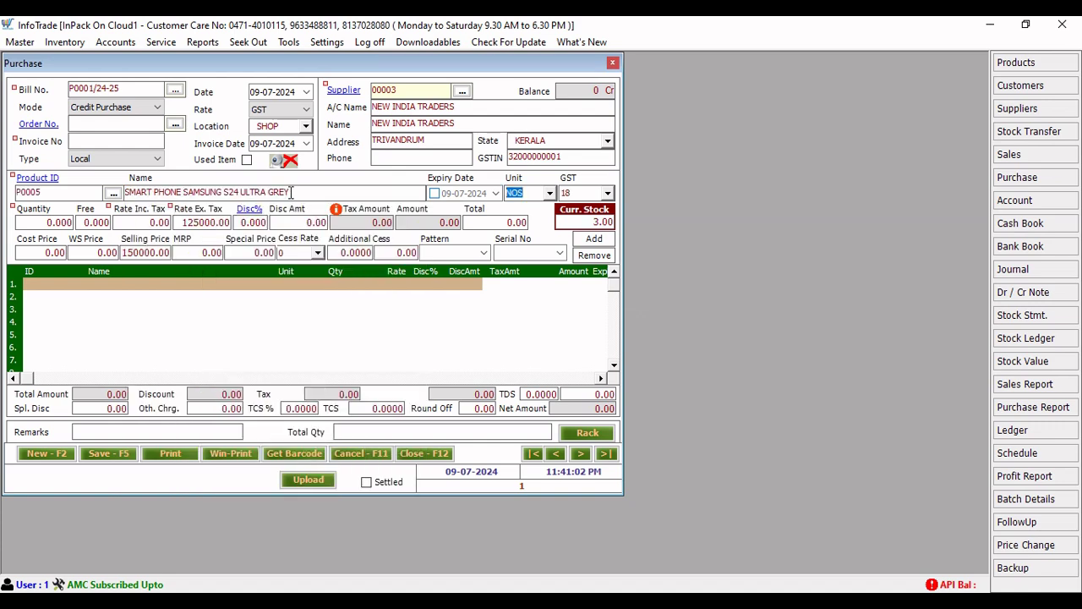
Set the smartphone's quantity to 3 and its rate including tax to 125000.
{"action": "left_click", "coordinate": [569, 196]}
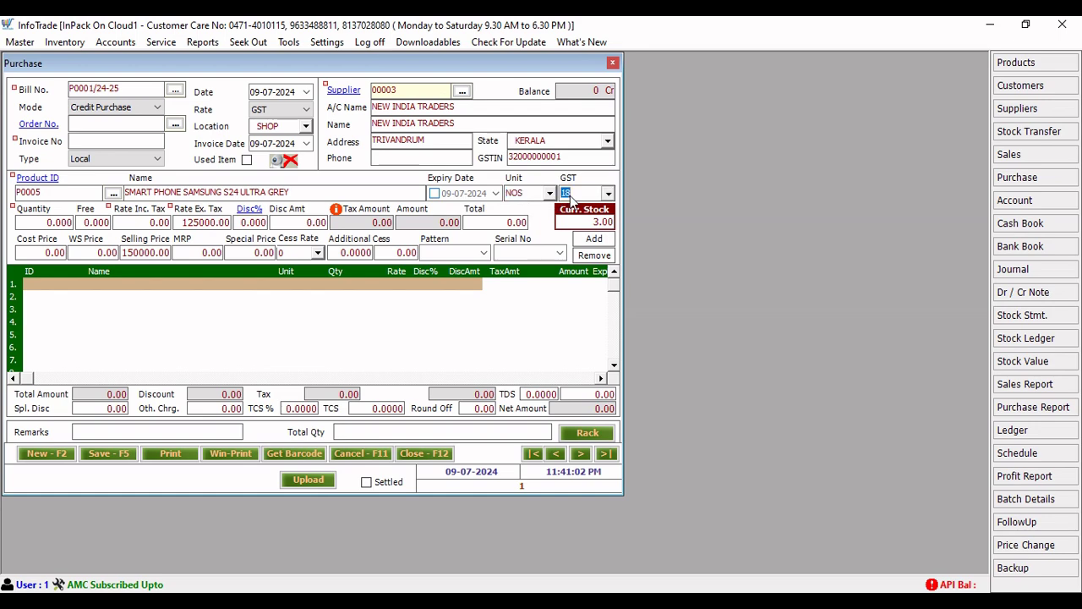
{"action": "left_click", "coordinate": [522, 198]}
{"action": "key", "text": "Return"}
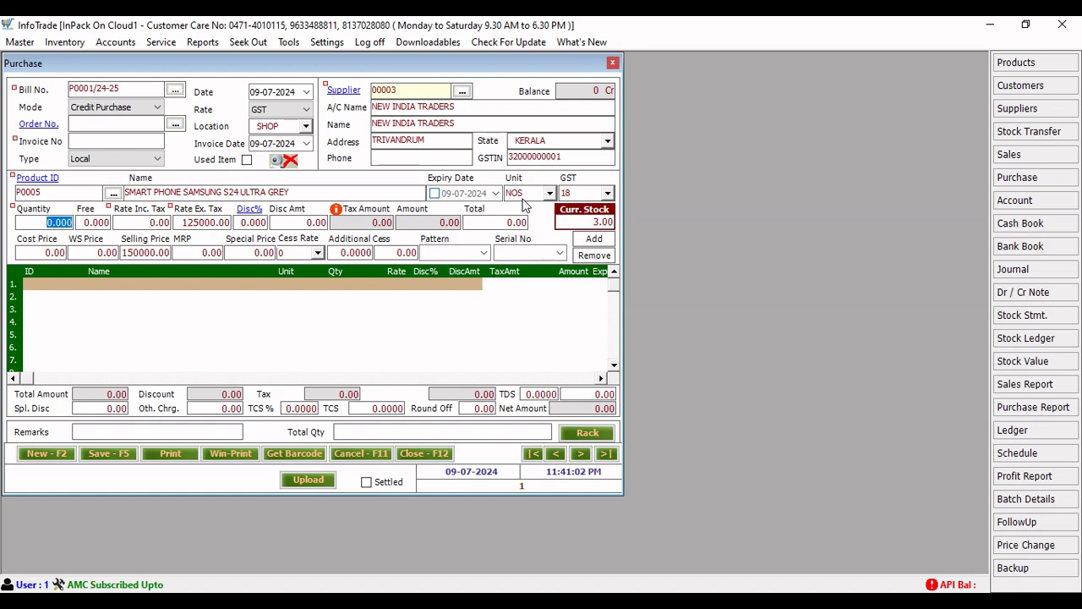
{"action": "type", "text": "3"}
{"action": "key", "text": "Return"}
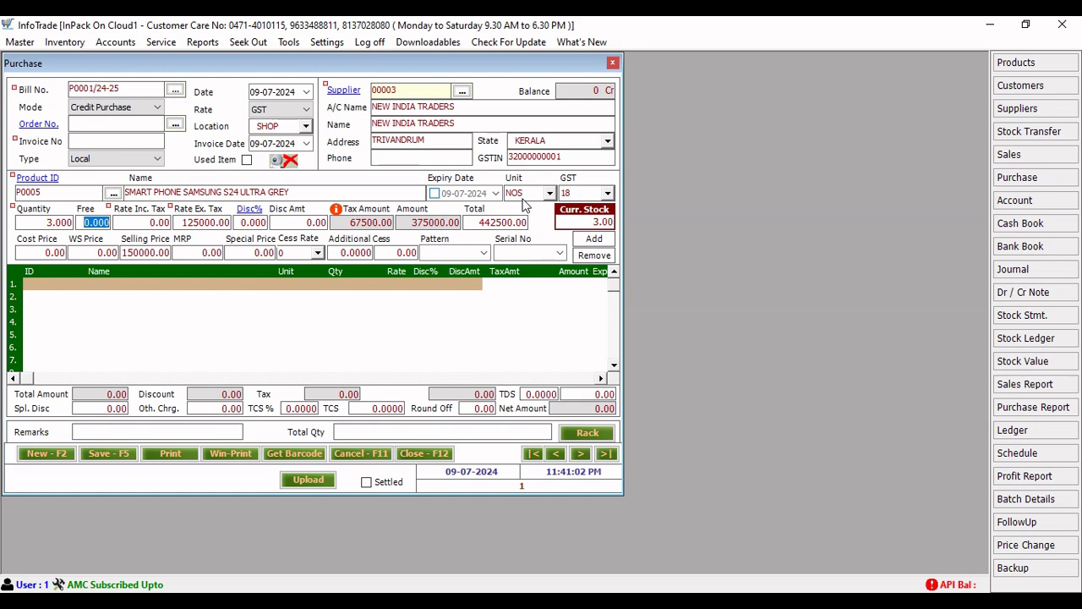
{"action": "key", "text": "Return"}
{"action": "type", "text": "25000"}
{"action": "key", "text": "Return"}
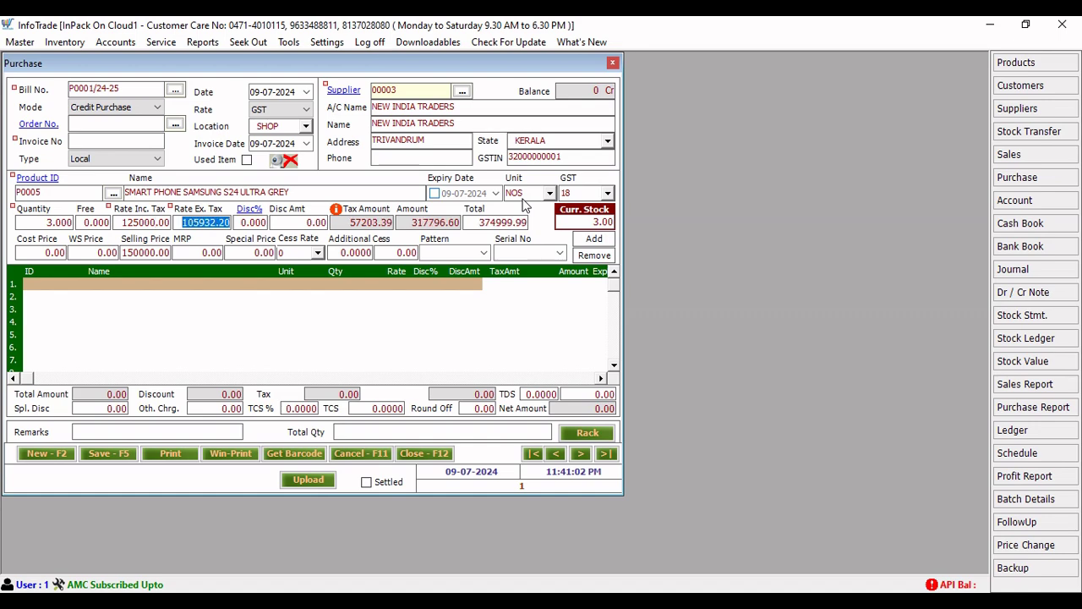
Compare the smartphone's rate including tax with its rate excluding tax.
{"action": "left_click", "coordinate": [185, 224]}
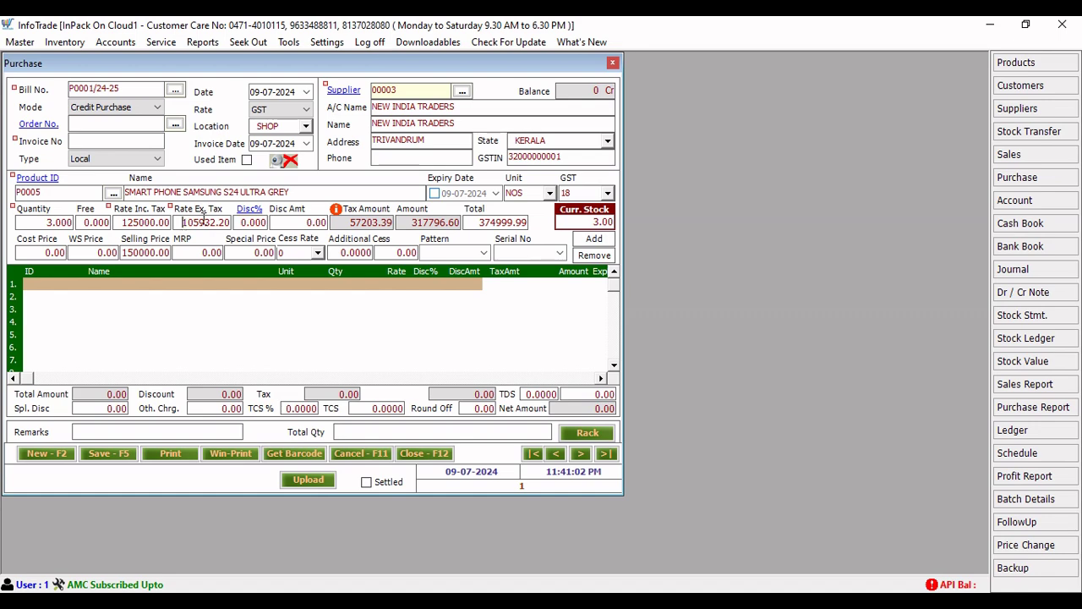
{"action": "left_click_drag", "start_coordinate": [188, 224], "coordinate": [235, 227]}
{"action": "double_click", "coordinate": [180, 222]}
{"action": "left_click_drag", "start_coordinate": [118, 221], "coordinate": [182, 223]}
{"action": "left_click_drag", "start_coordinate": [180, 222], "coordinate": [243, 221]}
{"action": "left_click", "coordinate": [182, 223]}
Accept the remaining discount and price values and add the smartphone to the purchase's item list.
{"action": "key", "text": "Tab"}
{"action": "key", "text": "Tab"}
{"action": "key", "text": "Tab"}
{"action": "key", "text": "Tab"}
{"action": "key", "text": "Tab"}
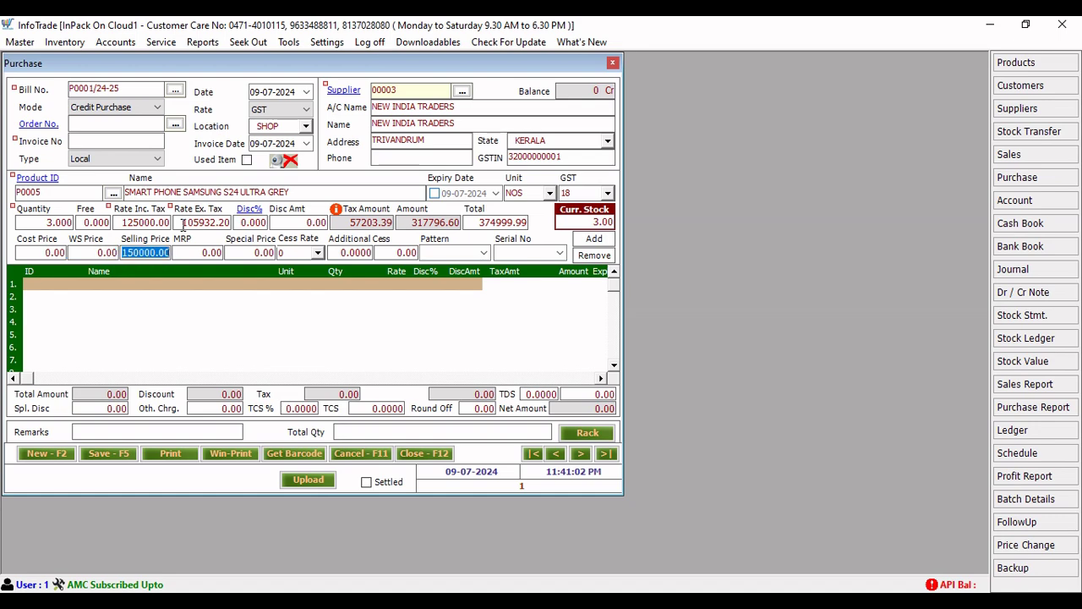
{"action": "key", "text": "Tab"}
{"action": "key", "text": "Tab"}
{"action": "key", "text": "Return"}
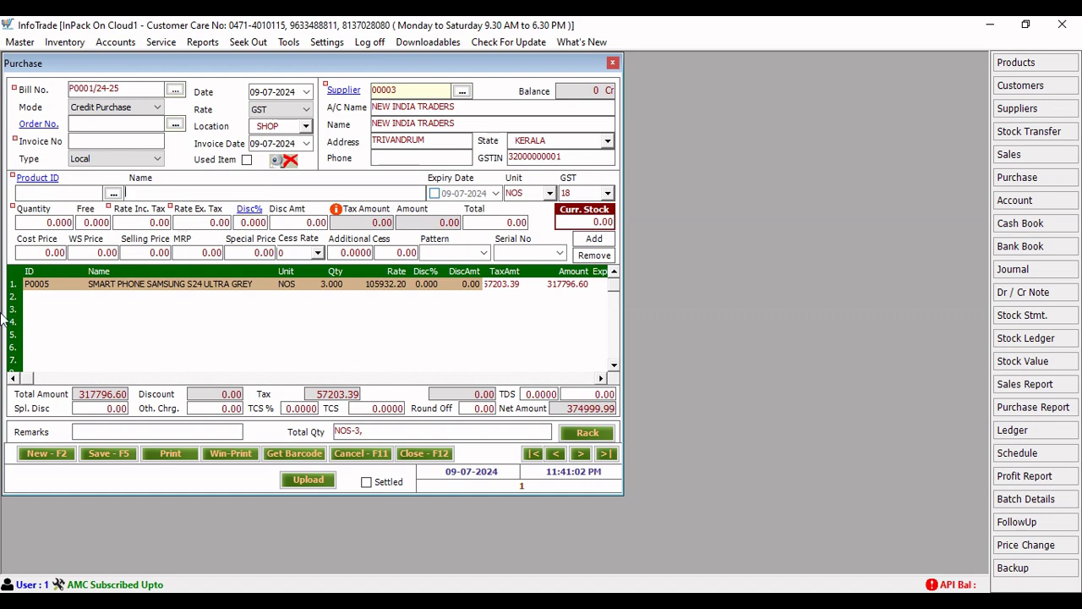
Try to save the purchase and fill in its supplier invoice number as INV001.
{"action": "left_click", "coordinate": [115, 452]}
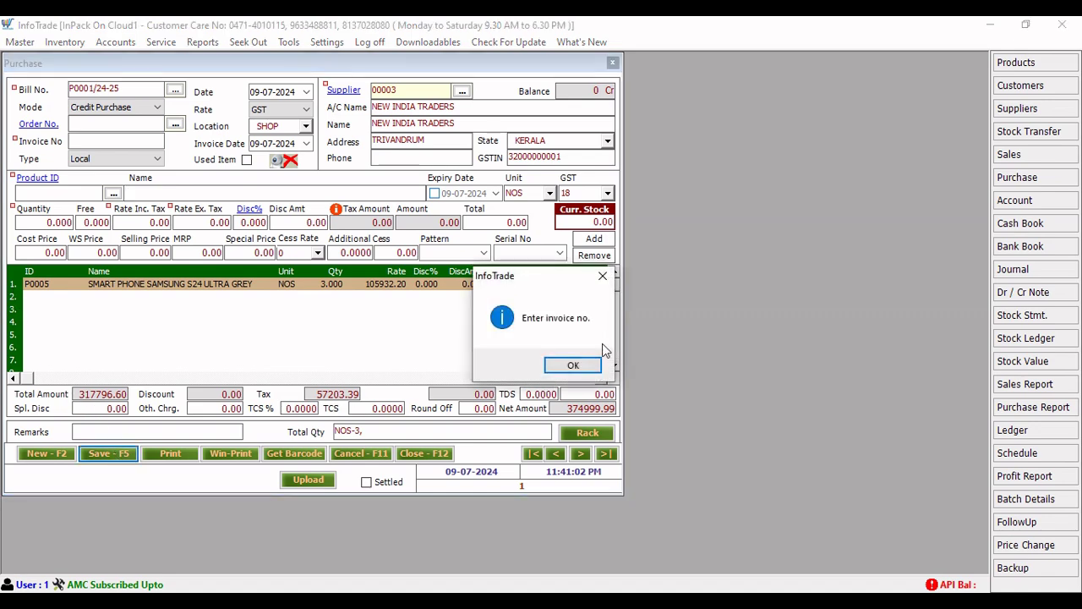
{"action": "left_click", "coordinate": [571, 364]}
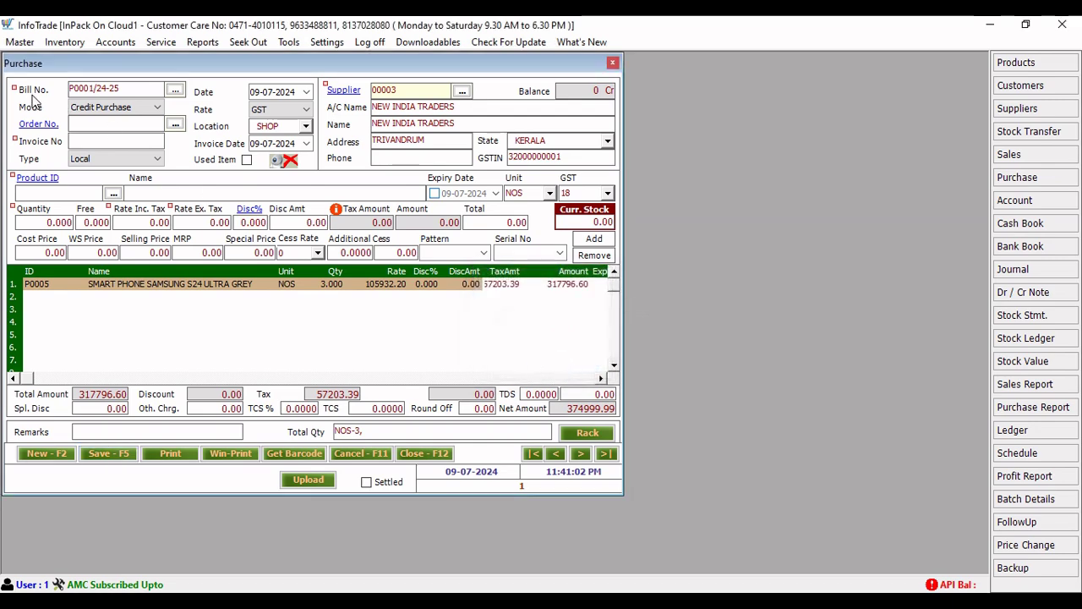
{"action": "type", "text": "INV001"}
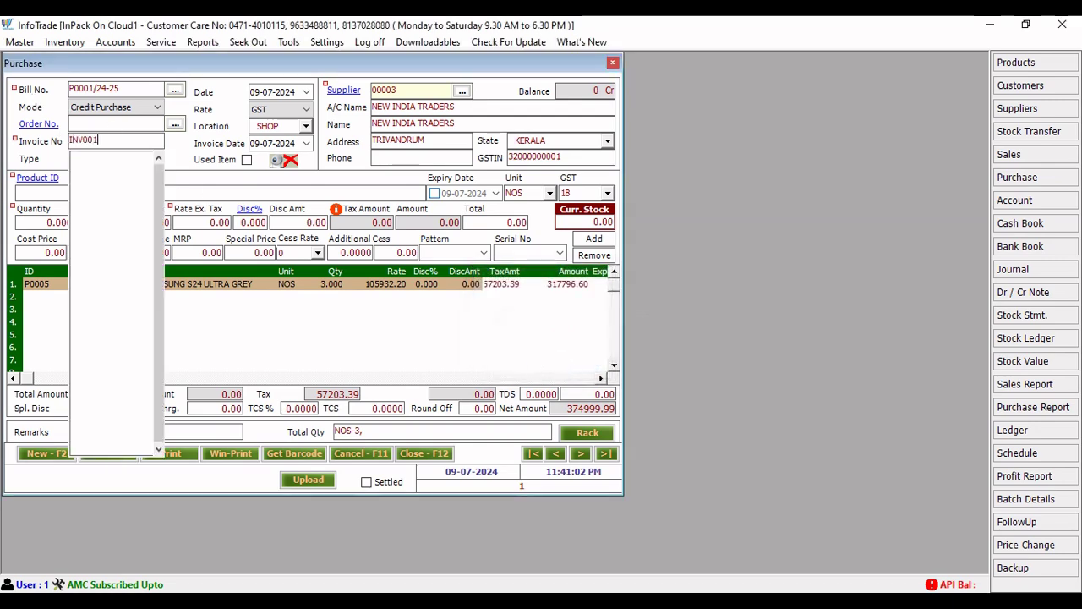
{"action": "key", "text": "Return"}
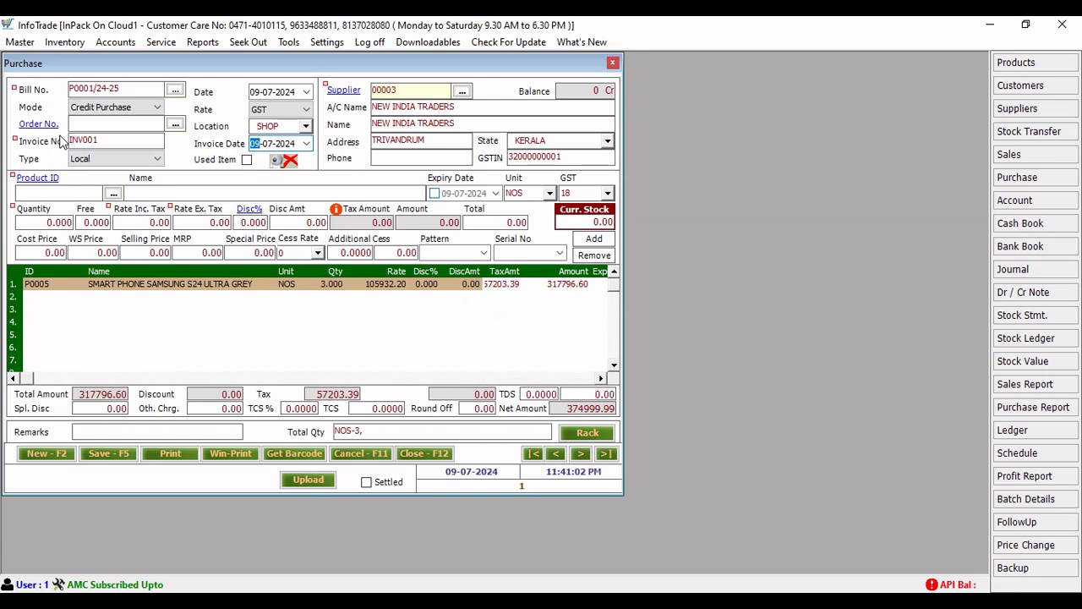
Try to save the purchase again and open the serial number entry for the SMART PHONE SAMSUNG S24 ULTRA GREY line.
{"action": "left_click", "coordinate": [119, 455]}
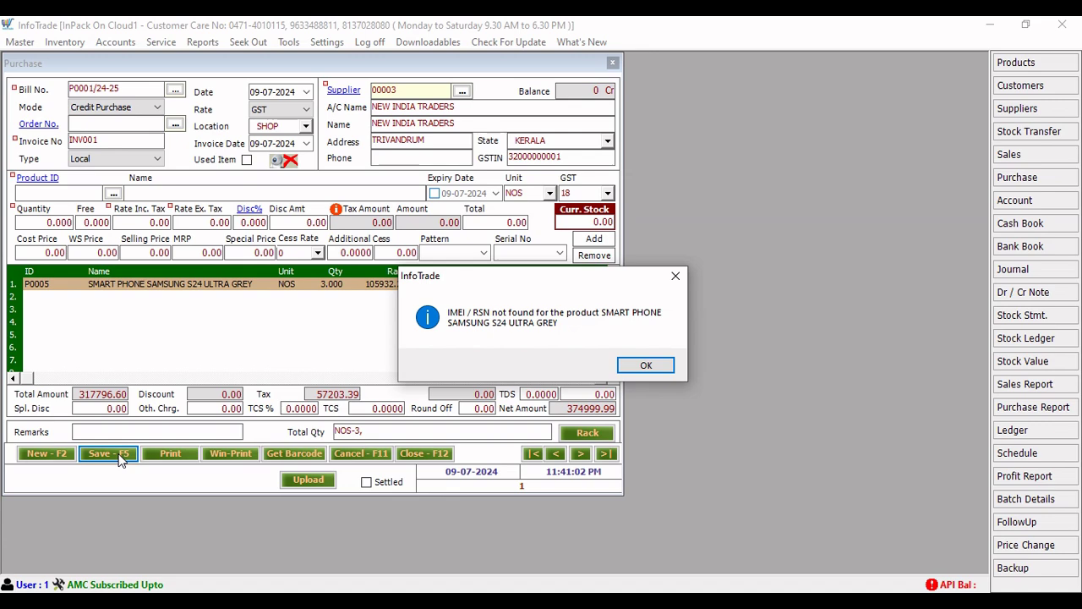
{"action": "key", "text": "Return"}
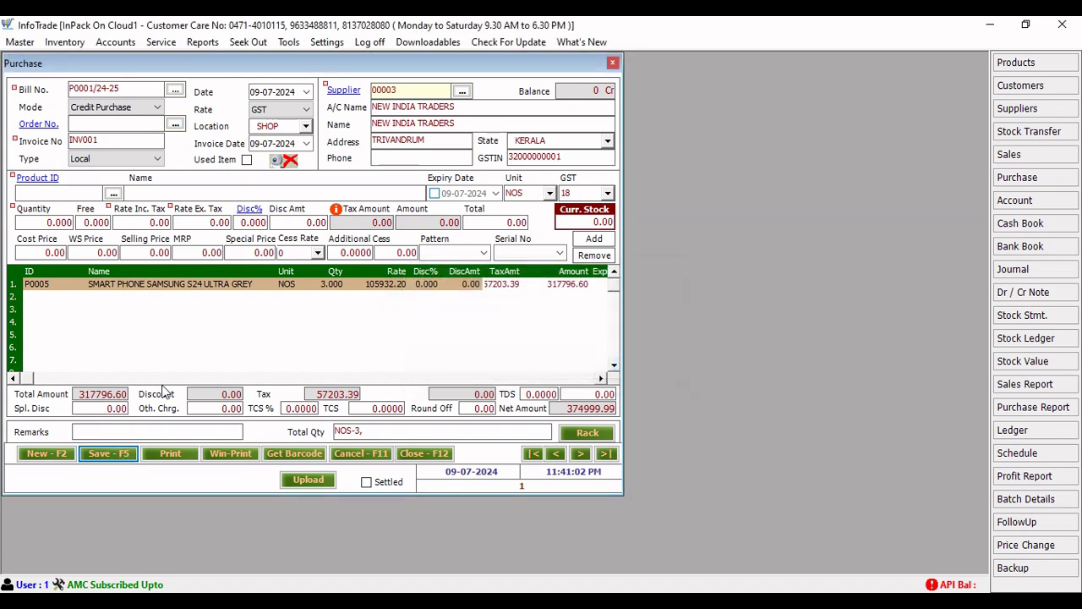
{"action": "double_click", "coordinate": [221, 288]}
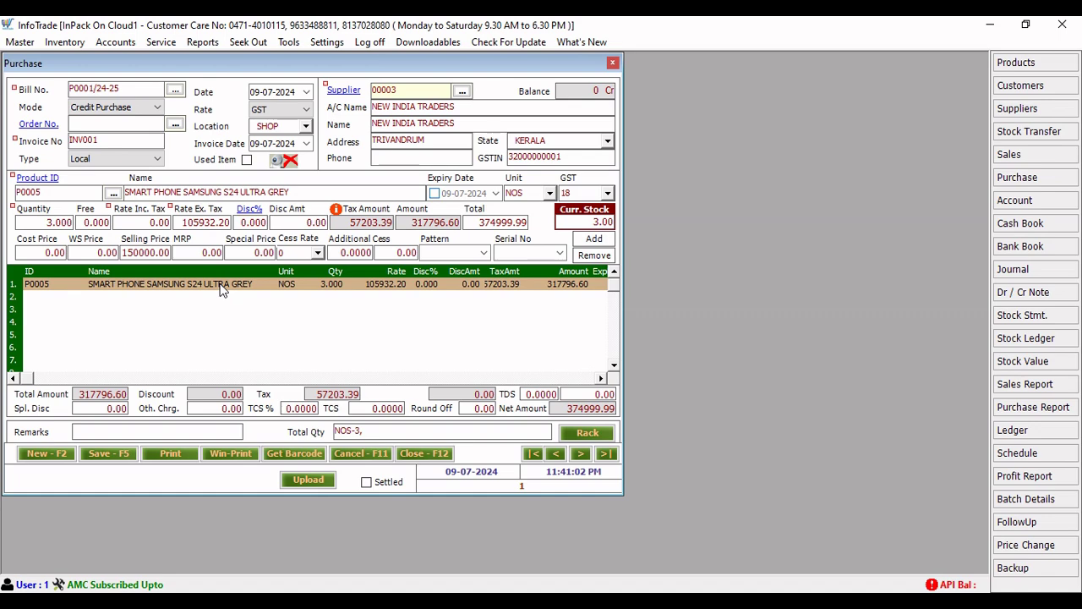
{"action": "double_click", "coordinate": [18, 290]}
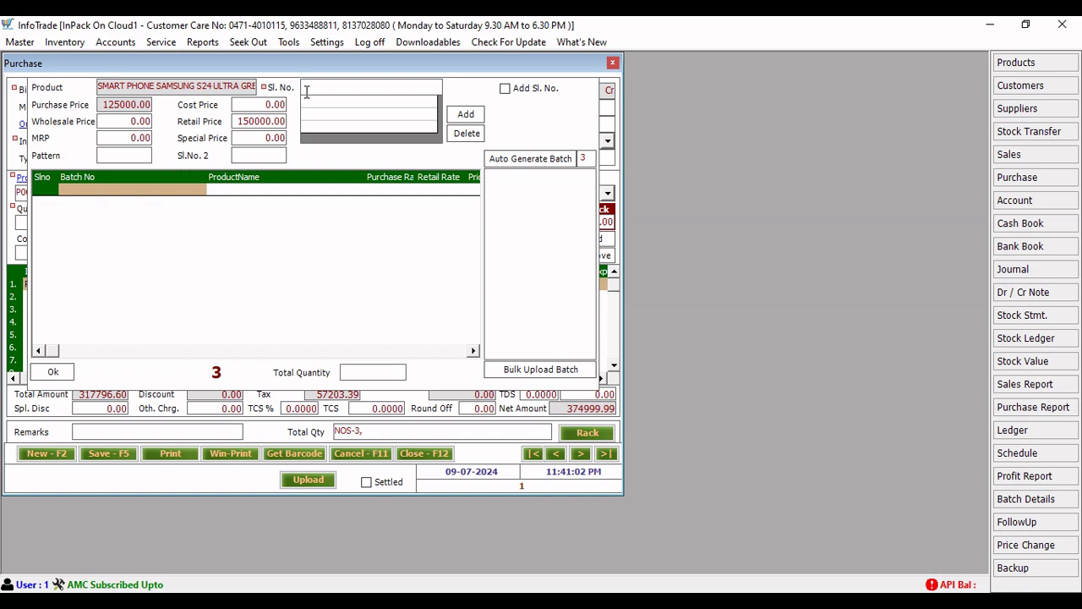
Register serial numbers ABCDEFGHIJQWERH, ABCDEFGHIJQWERF and ABCDEFGHIJQWERI for the three smartphones and accept the list.
{"action": "type", "text": "ABCDEFGHIJQWERH"}
{"action": "key", "text": "Return"}
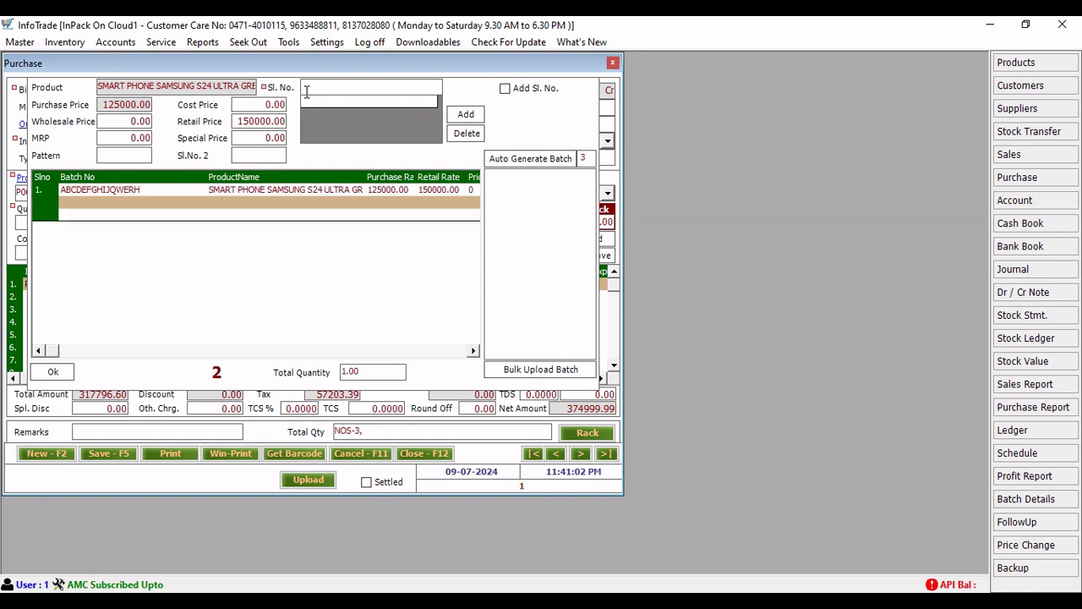
{"action": "type", "text": "ABCDEFGHIJQWERF"}
{"action": "key", "text": "Return"}
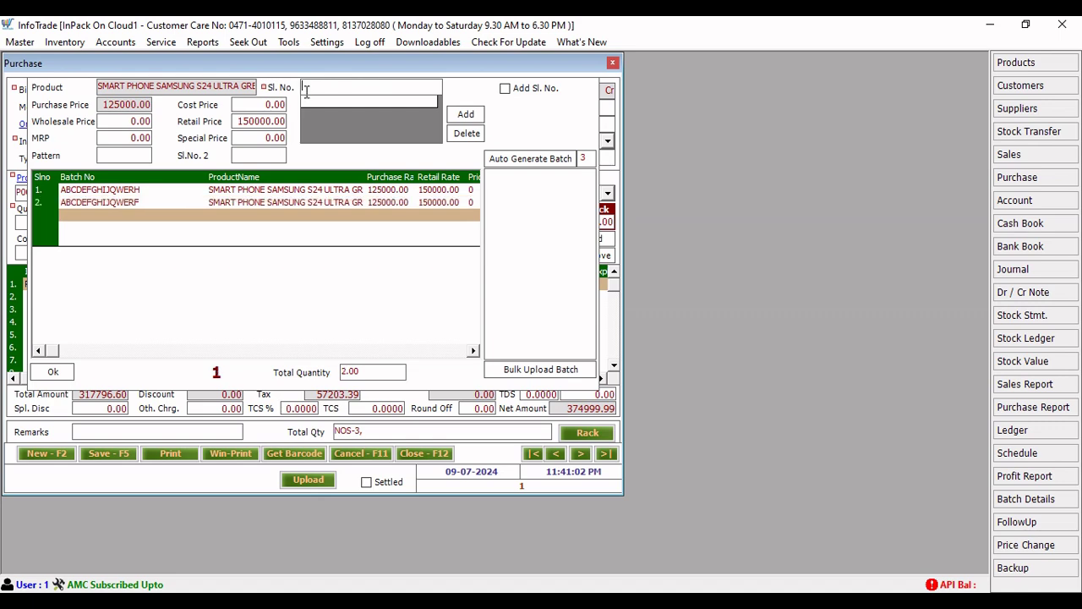
{"action": "type", "text": "ABCDEFGHIJQWER"}
{"action": "type", "text": "I"}
{"action": "key", "text": "Return"}
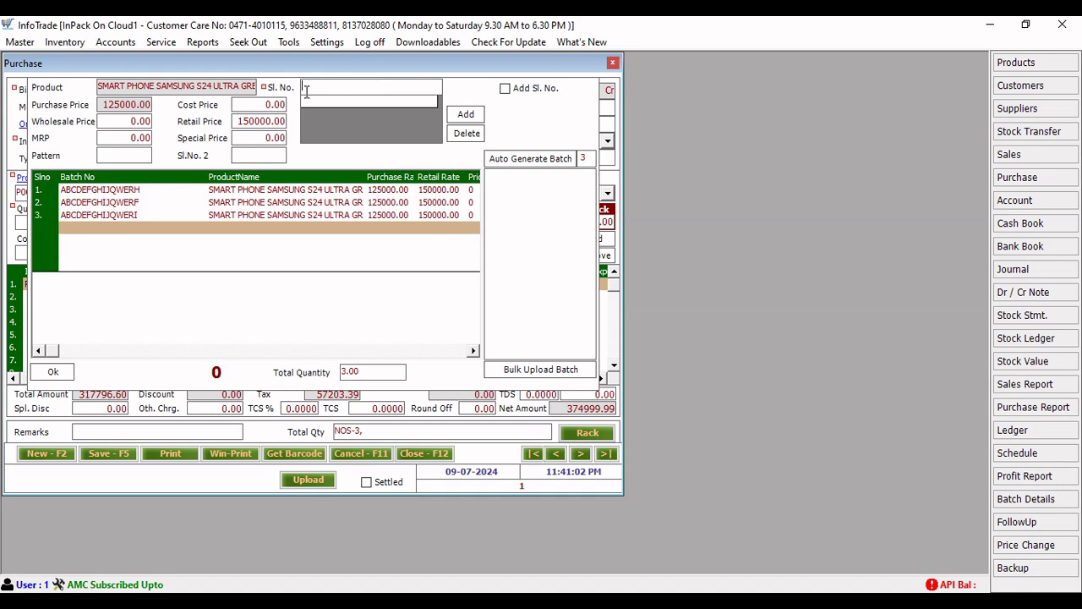
{"action": "left_click", "coordinate": [519, 223]}
{"action": "left_click", "coordinate": [53, 372]}
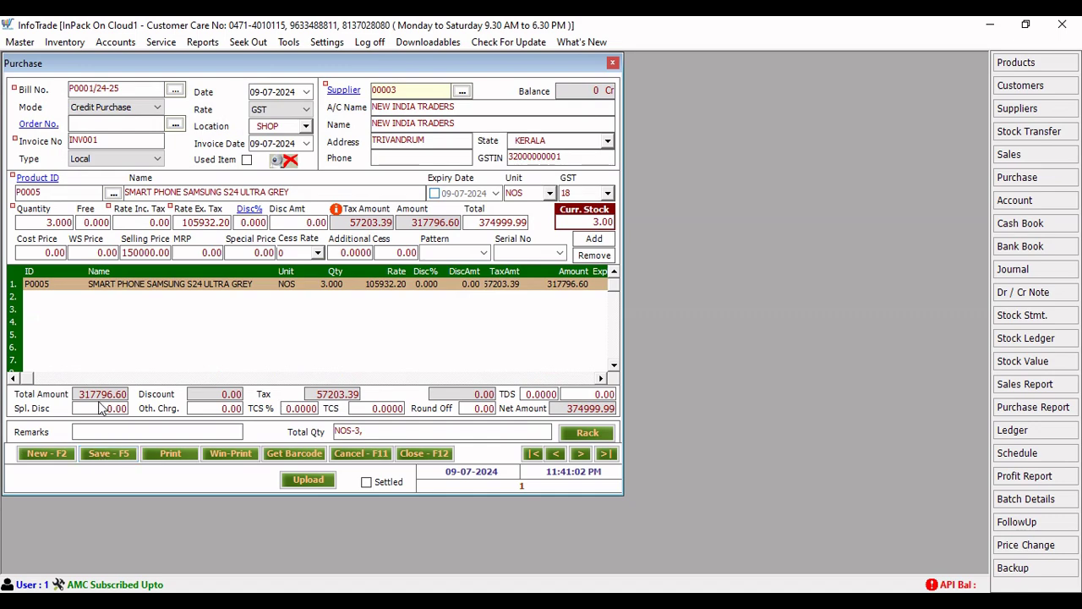
Search products for IPH on a new bill line and choose POUCH PREMIUM IPHONE as the purchase item.
{"action": "left_click", "coordinate": [65, 301]}
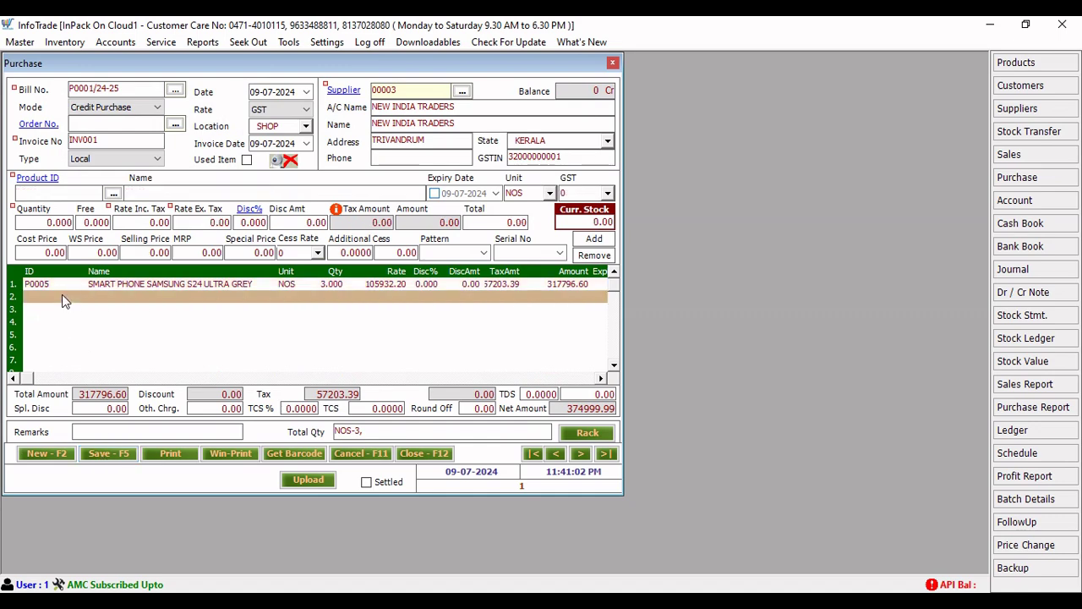
{"action": "left_click", "coordinate": [174, 193]}
{"action": "type", "text": "IPH"}
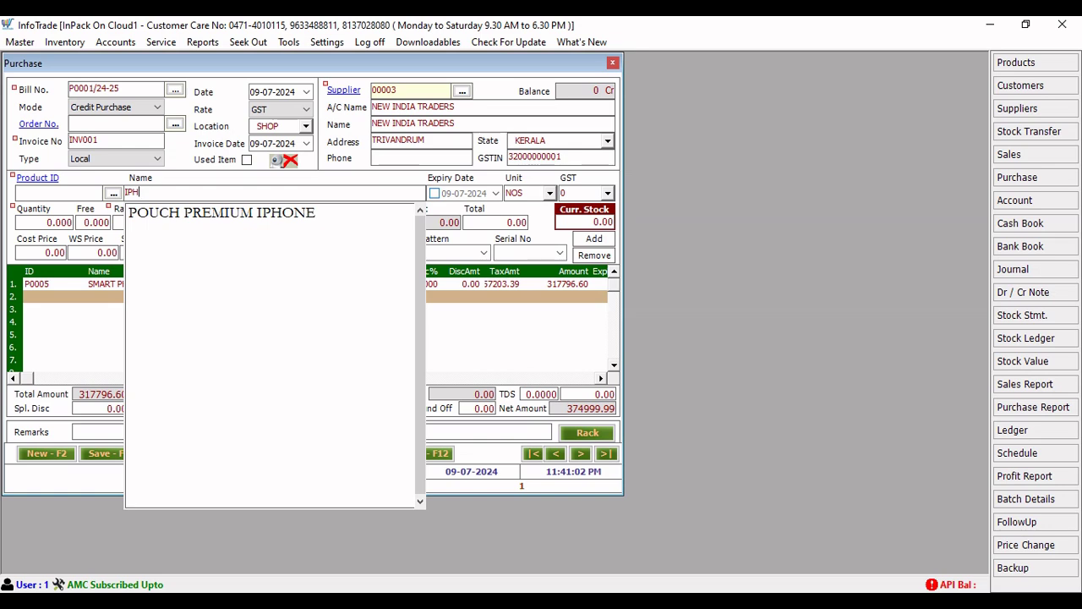
{"action": "key", "text": "Down"}
{"action": "key", "text": "Return"}
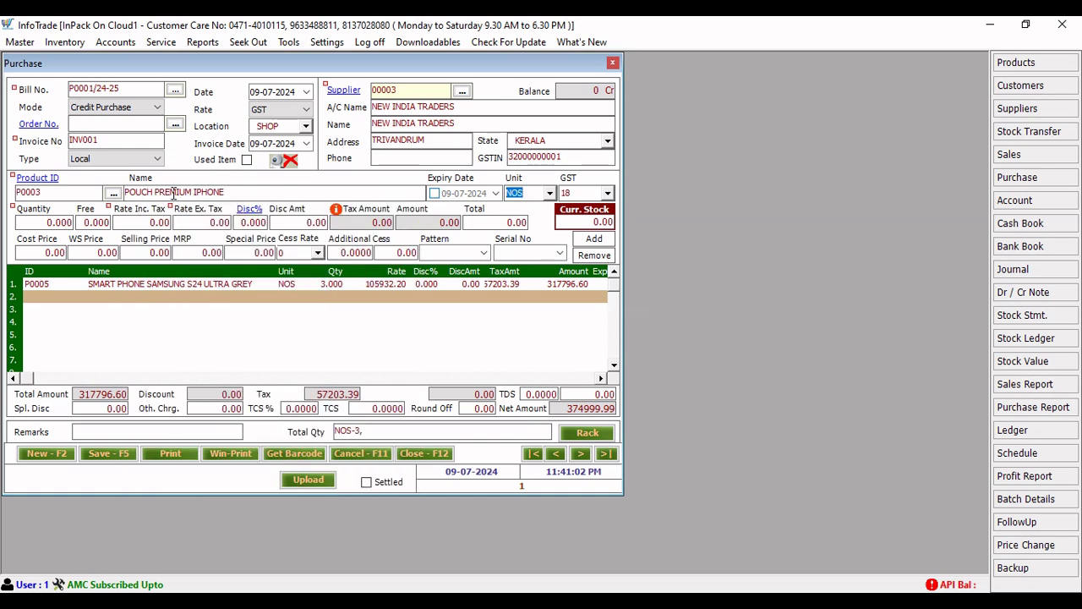
Set the pouch's quantity to 20 and its rate excluding tax to 230.
{"action": "key", "text": "Return"}
{"action": "type", "text": "20"}
{"action": "key", "text": "Return"}
{"action": "key", "text": "Return"}
{"action": "key", "text": "Return"}
{"action": "type", "text": "230"}
{"action": "key", "text": "Return"}
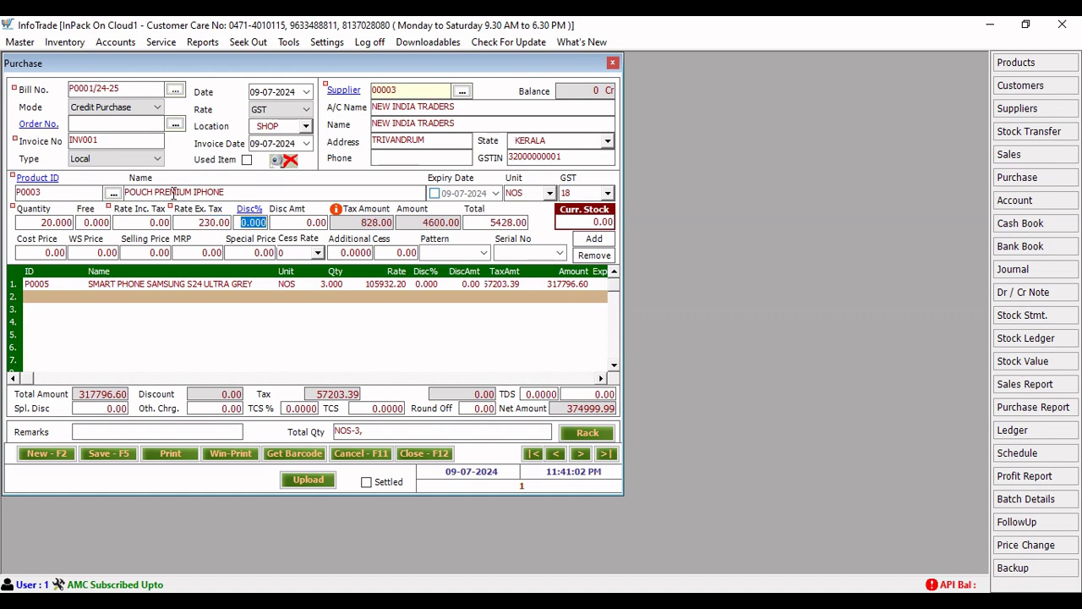
Set the pouch's selling price to 450 and add the pouch to the purchase's item list.
{"action": "key", "text": "Return"}
{"action": "key", "text": "Return"}
{"action": "key", "text": "Return"}
{"action": "key", "text": "Return"}
{"action": "type", "text": "450"}
{"action": "key", "text": "Return"}
{"action": "key", "text": "Return"}
{"action": "key", "text": "Return"}
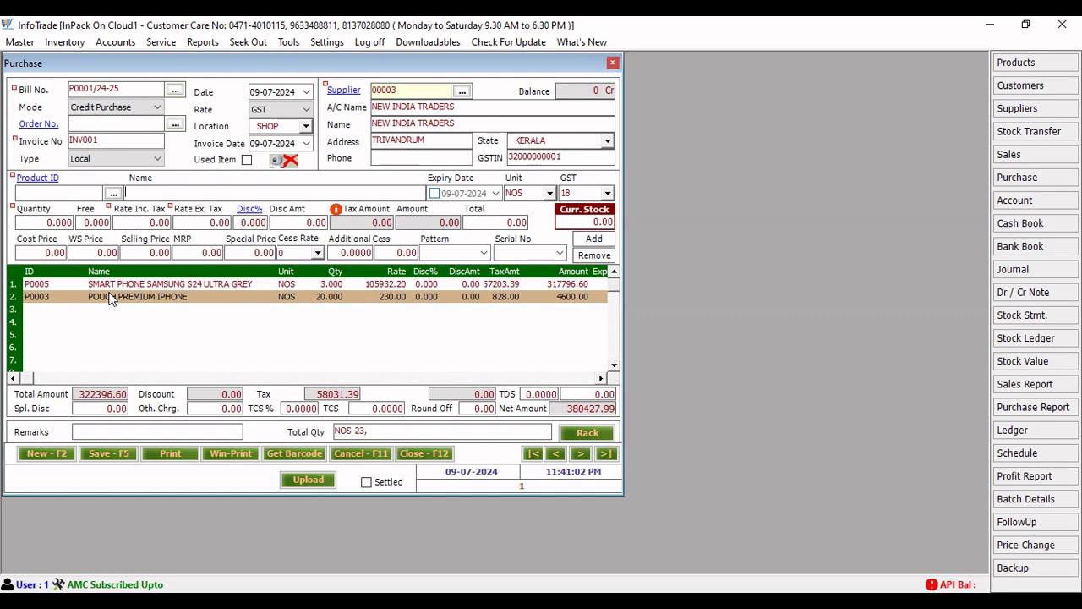
Decline saving the record and set the bill's round off to 0.01.
{"action": "left_click", "coordinate": [101, 453]}
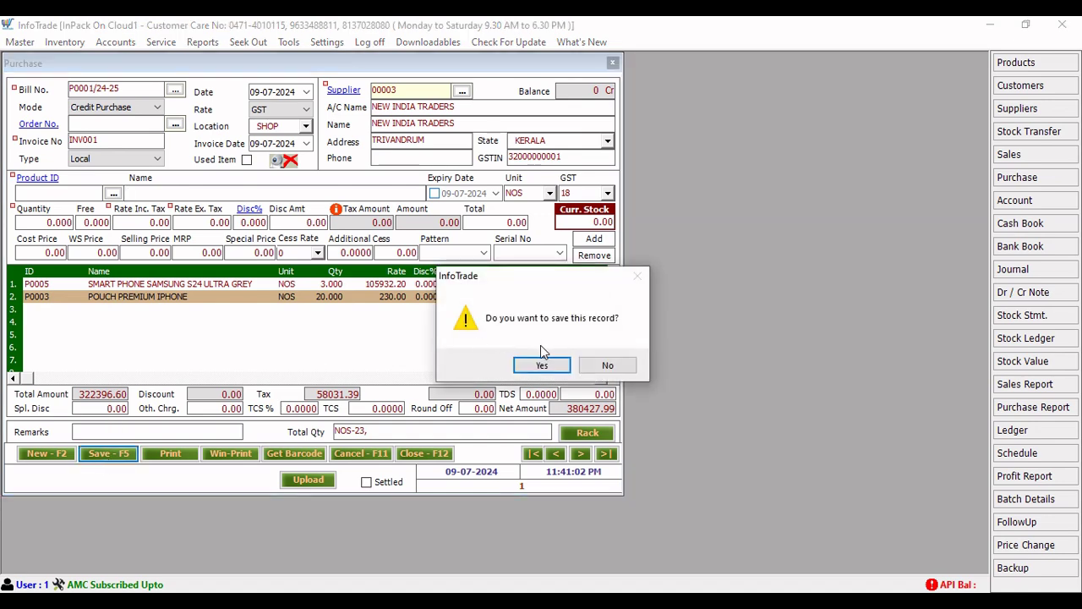
{"action": "left_click", "coordinate": [602, 369]}
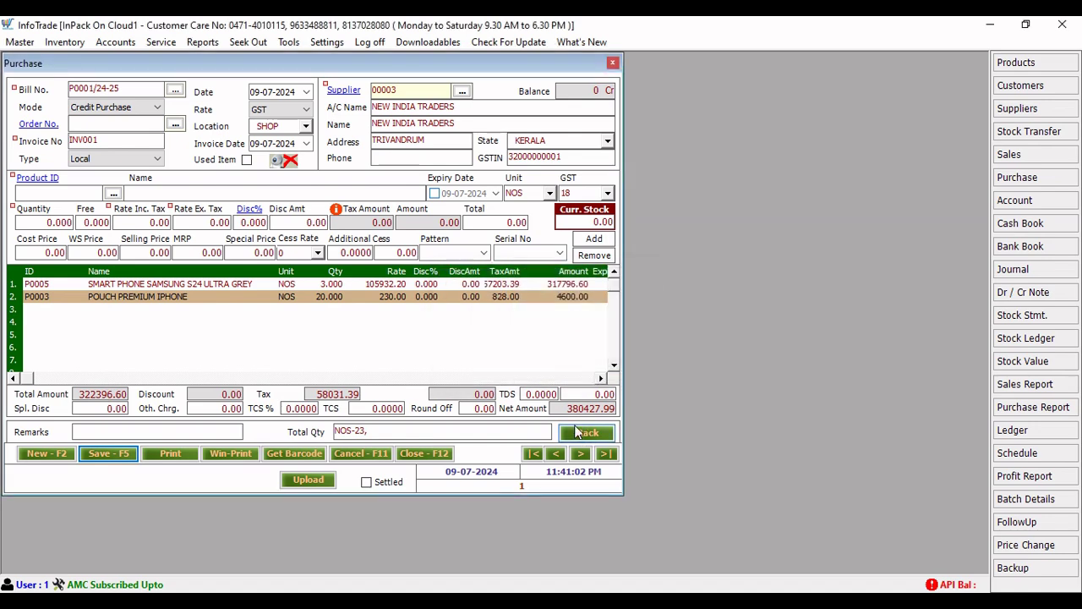
{"action": "left_click_drag", "start_coordinate": [566, 409], "coordinate": [612, 409]}
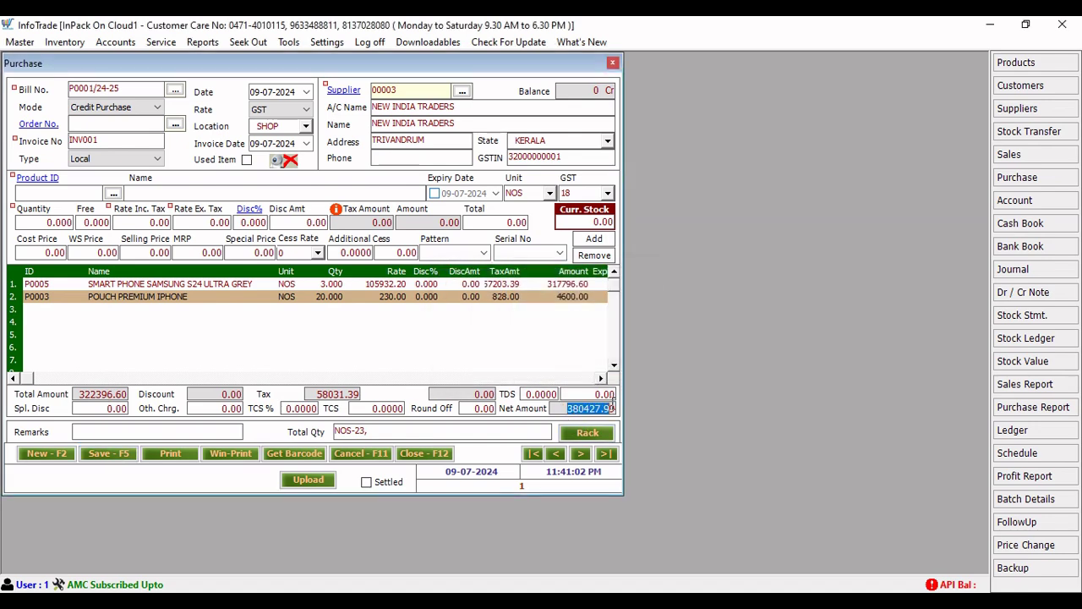
{"action": "left_click", "coordinate": [469, 408]}
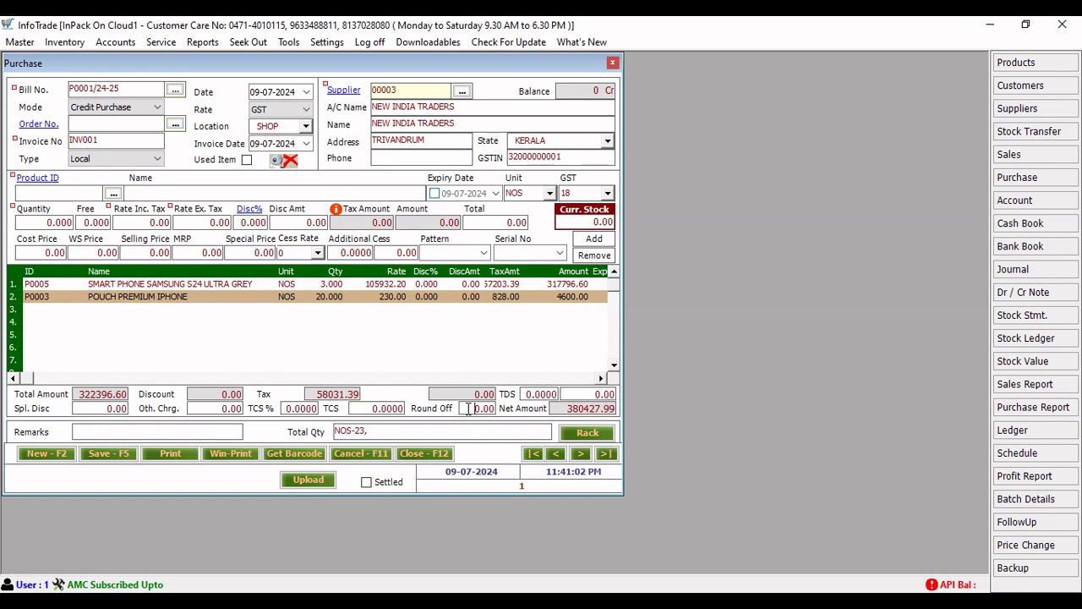
{"action": "type", "text": "1"}
Save the purchase record and check the current stock of the smartphone and pouch lines.
{"action": "left_click", "coordinate": [114, 457]}
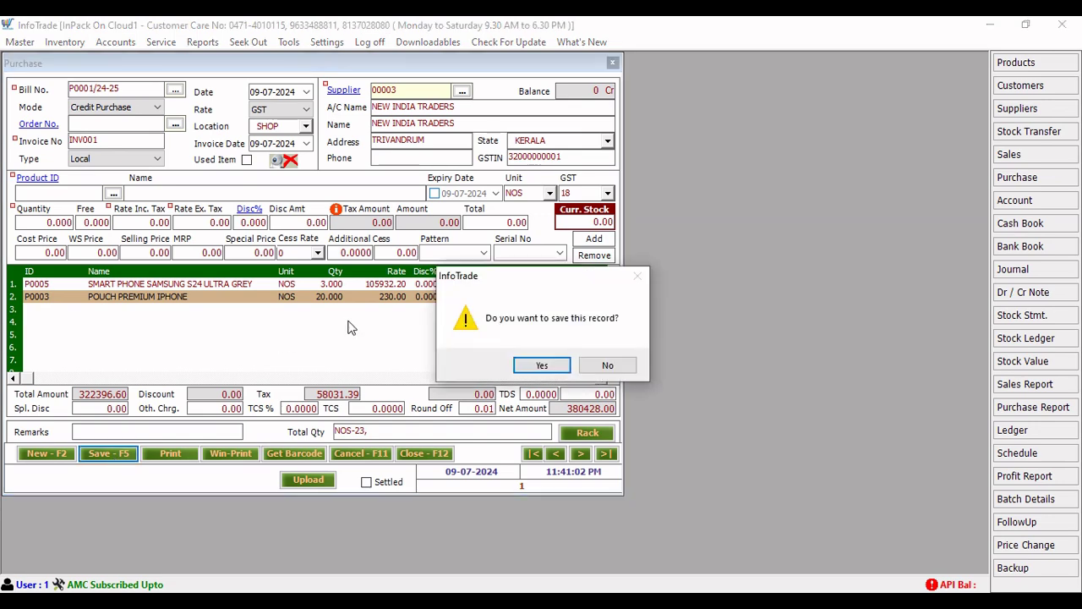
{"action": "left_click", "coordinate": [554, 366]}
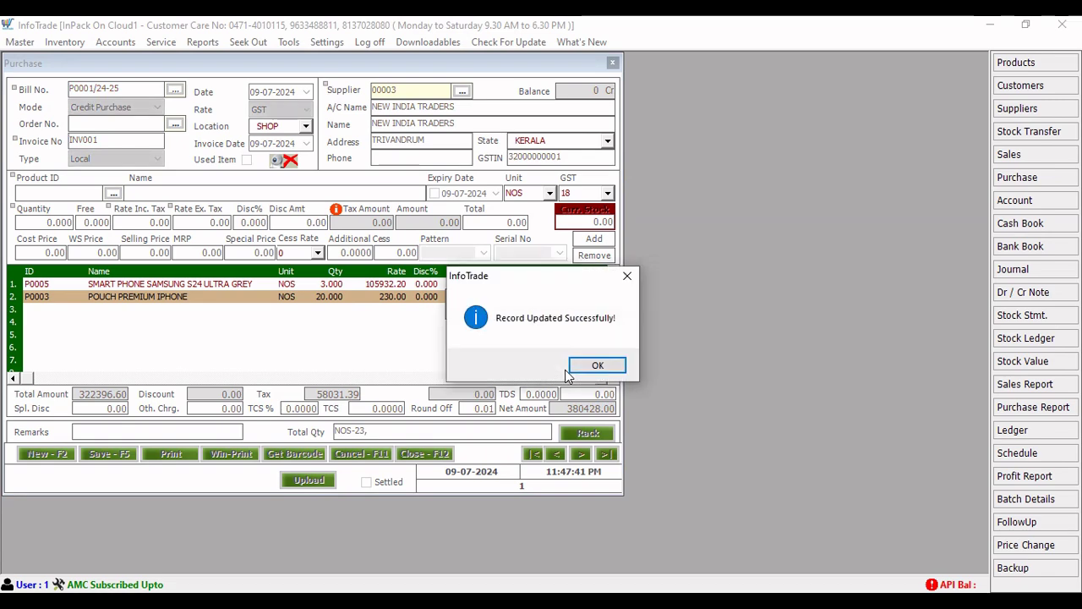
{"action": "left_click", "coordinate": [597, 367]}
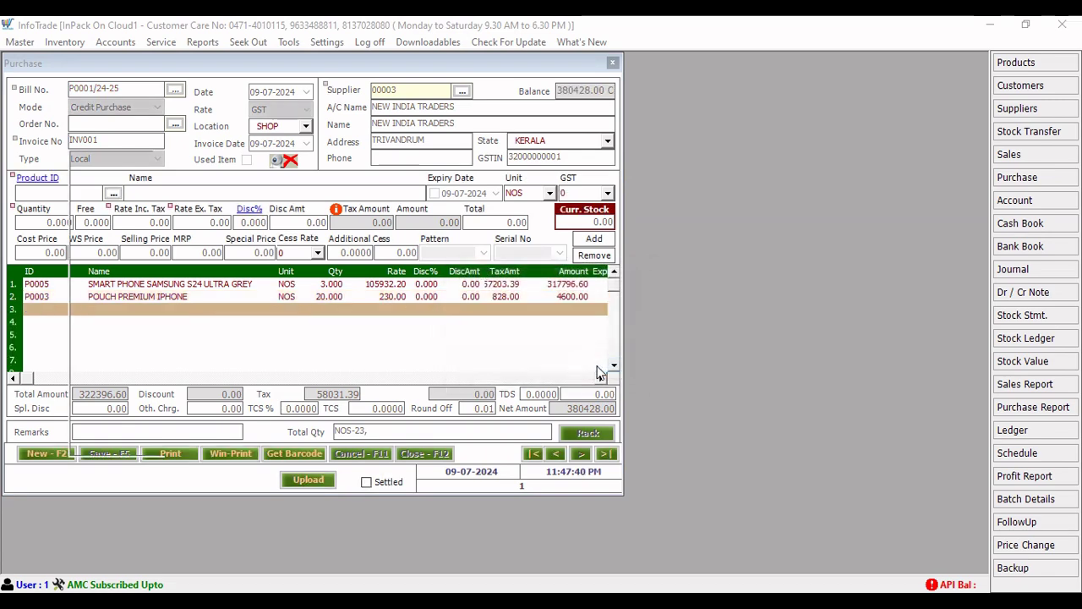
{"action": "left_click", "coordinate": [336, 287]}
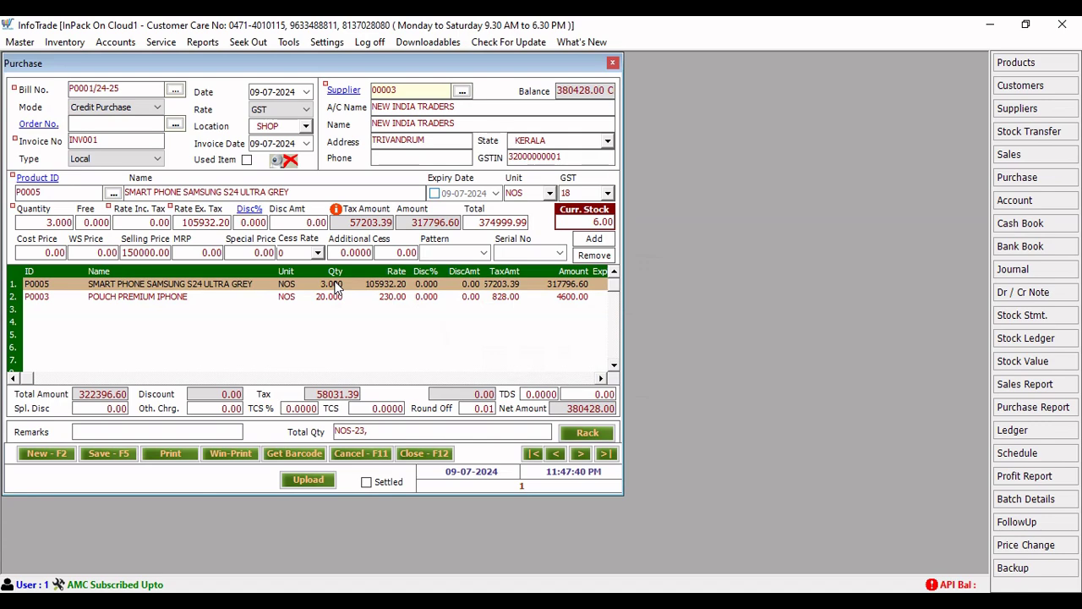
{"action": "left_click", "coordinate": [337, 299]}
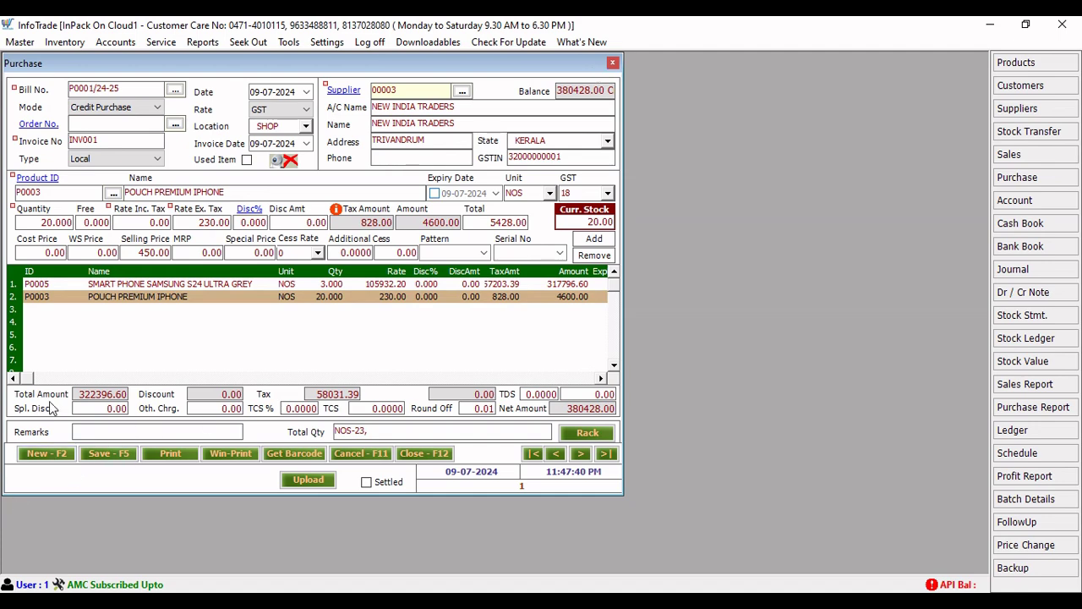
Start a new purchase bill, search the saved bills and reopen the NEW INDIA TRADERS purchase.
{"action": "left_click", "coordinate": [48, 454]}
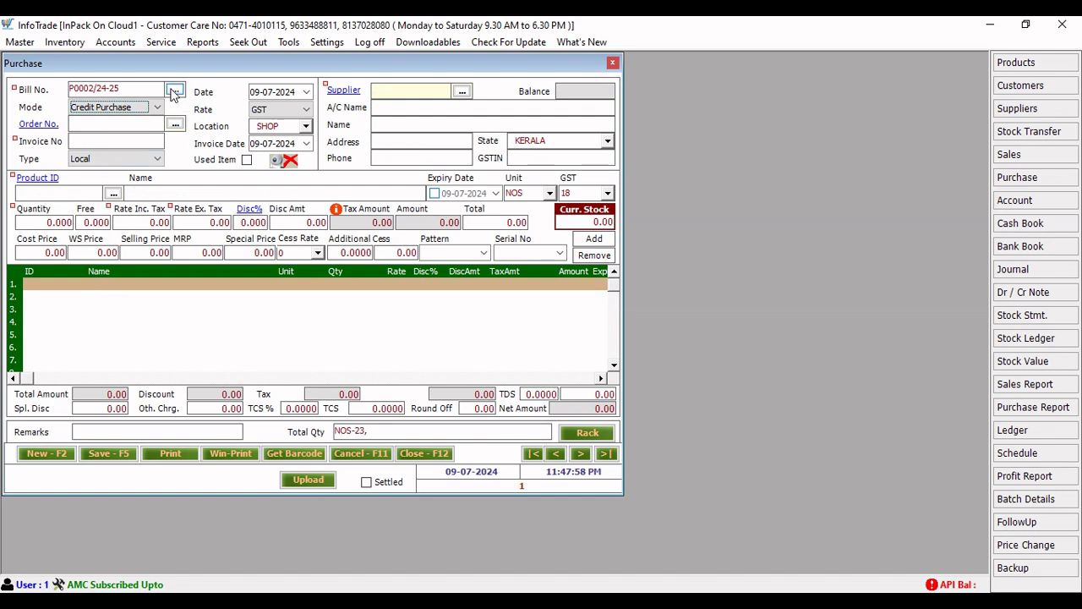
{"action": "left_click", "coordinate": [139, 89]}
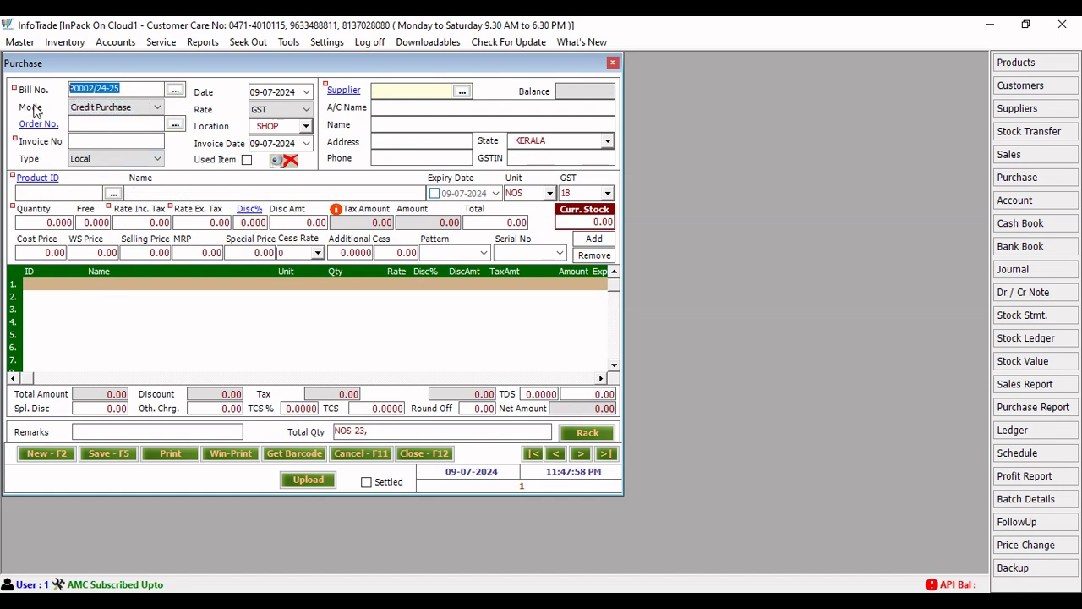
{"action": "left_click", "coordinate": [175, 90]}
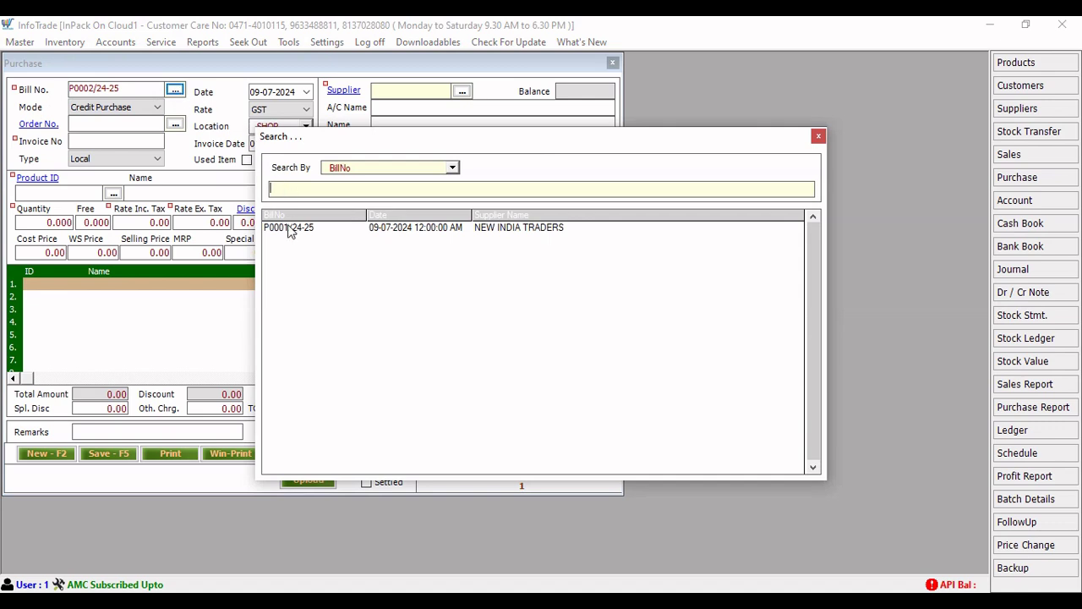
{"action": "double_click", "coordinate": [288, 228]}
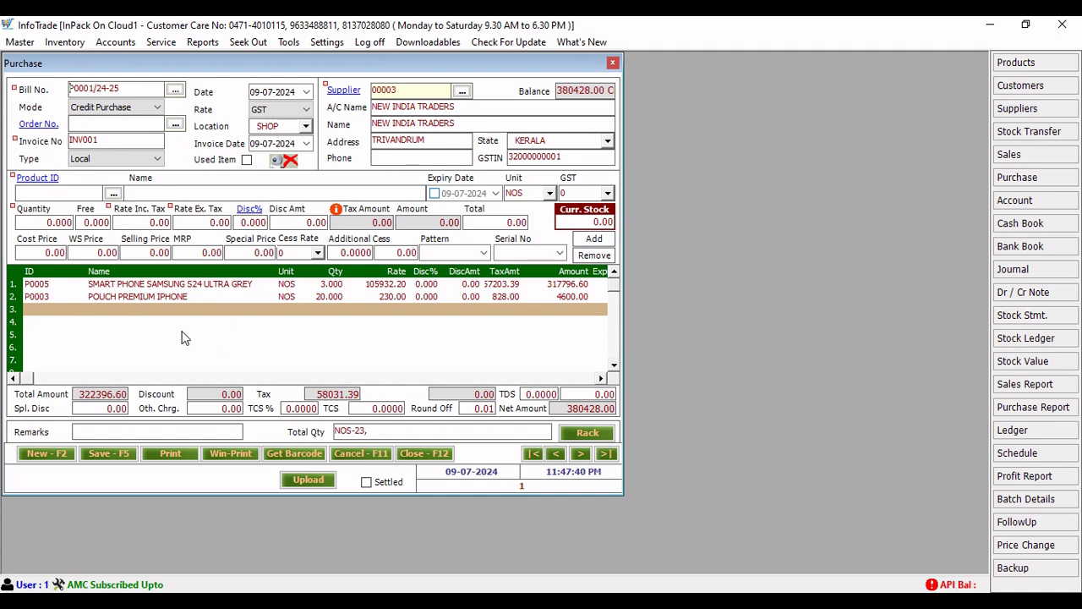
Re-add the smartphone line to the reopened bill, replacing its quantity instead of adding to it, and save the purchase.
{"action": "double_click", "coordinate": [171, 287]}
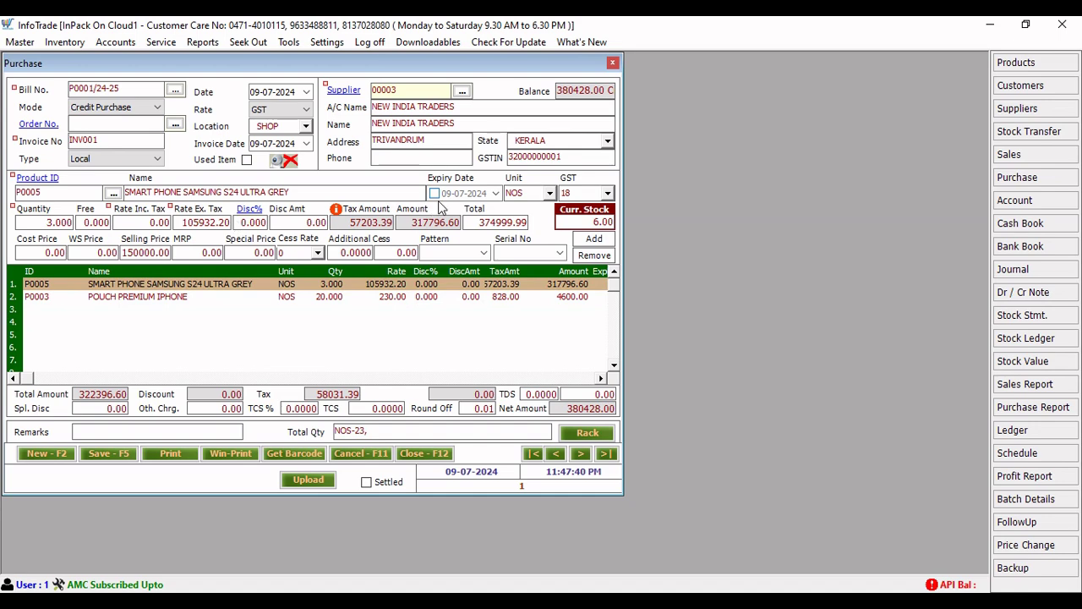
{"action": "left_click", "coordinate": [591, 243]}
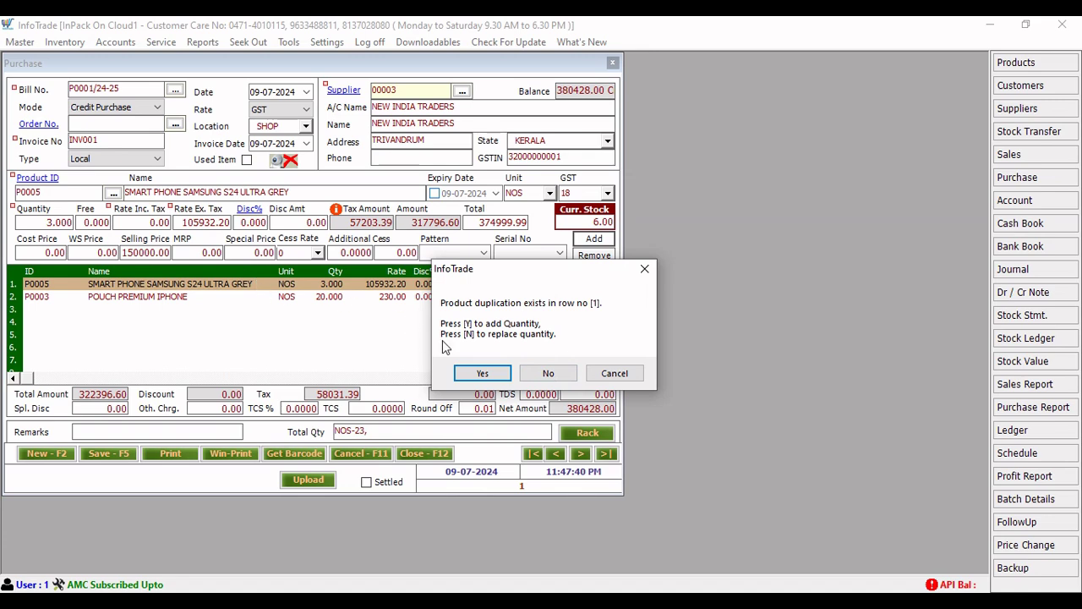
{"action": "left_click", "coordinate": [543, 373]}
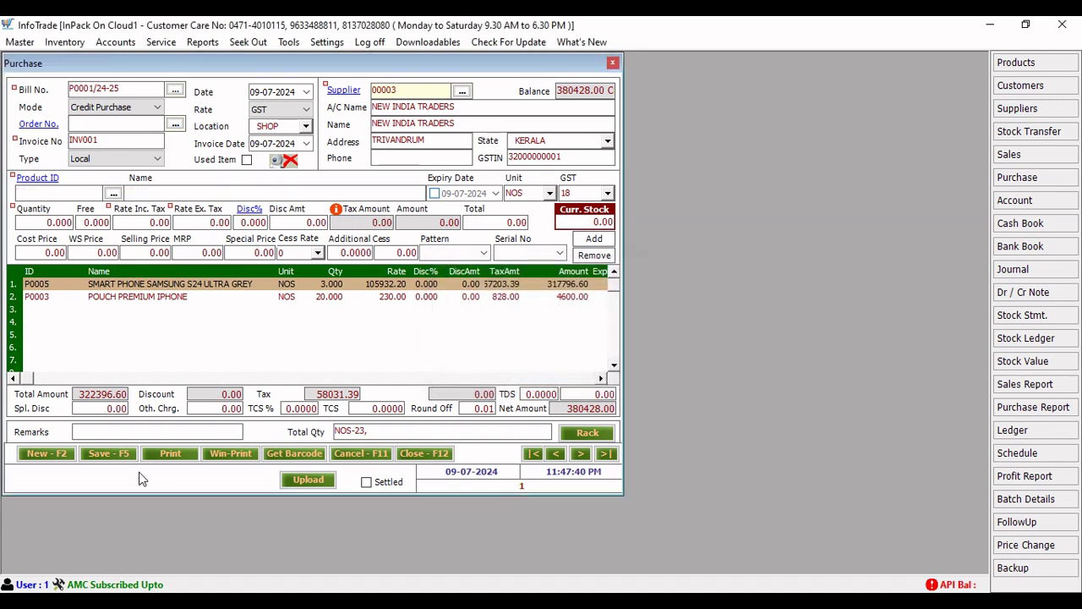
{"action": "left_click", "coordinate": [95, 458]}
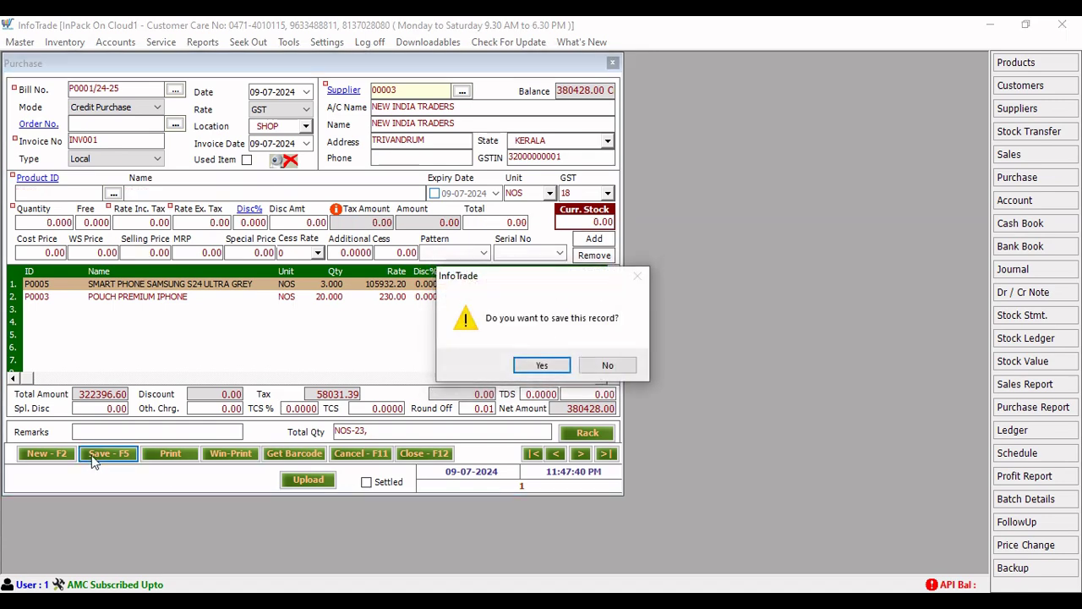
{"action": "key", "text": "Return"}
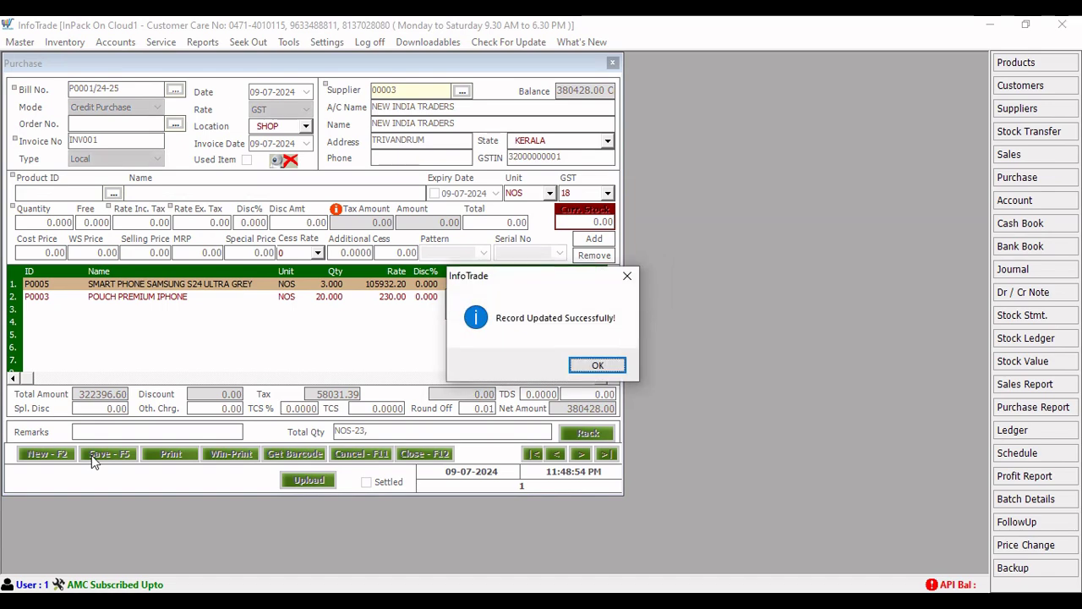
Acknowledge the record update and close the NEW INDIA TRADERS purchase bill.
{"action": "left_click", "coordinate": [598, 366]}
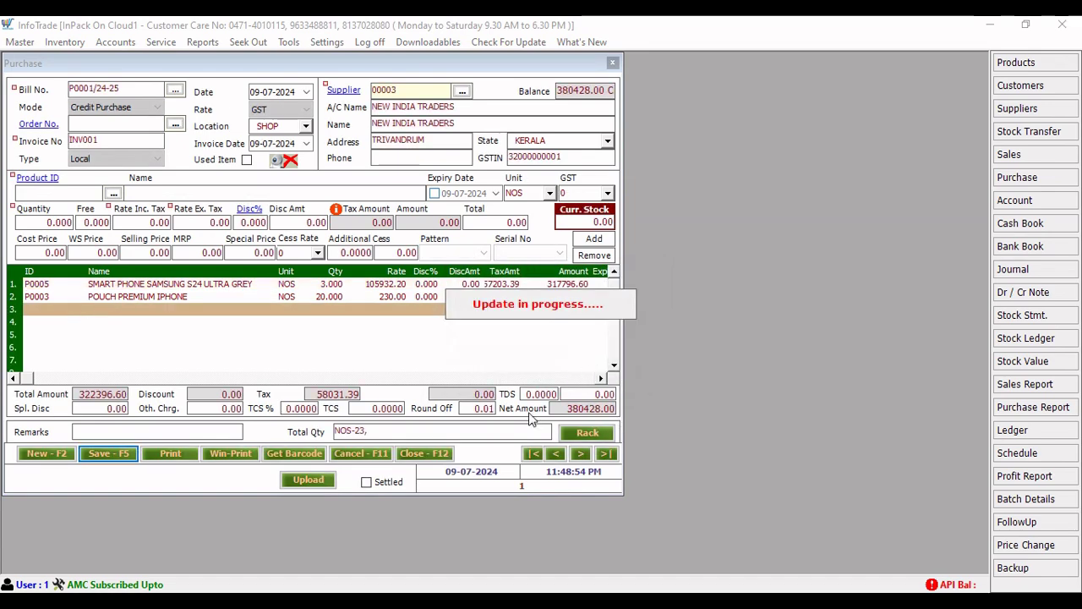
{"action": "left_click", "coordinate": [439, 454]}
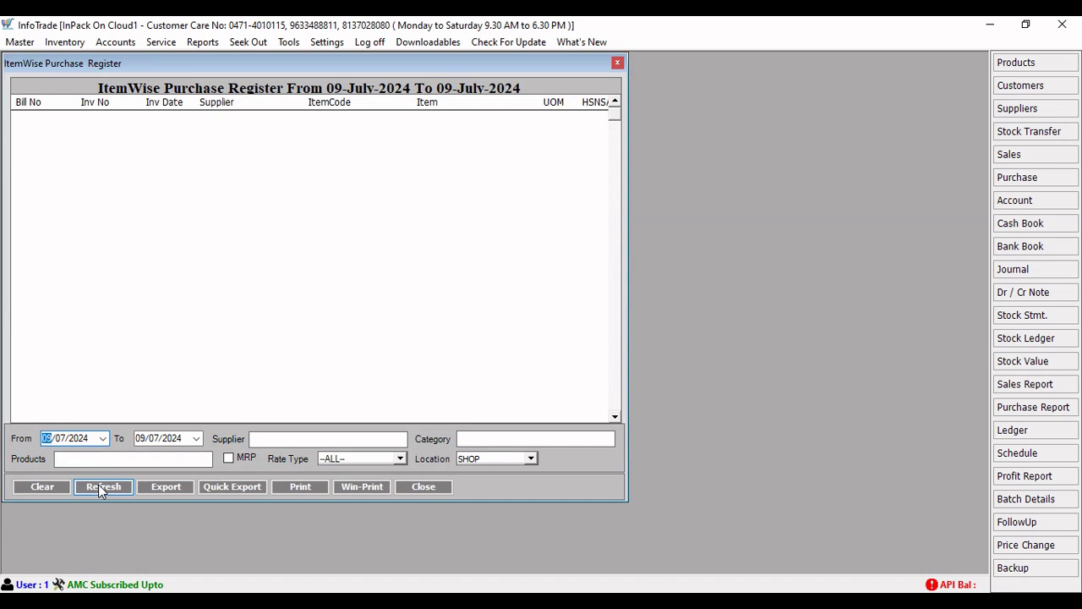
Generate the item-wise purchase register for 09/07/2024 at SHOP, examine the items' quantities, rates, tax and net amounts, and close it.
{"action": "left_click", "coordinate": [100, 487]}
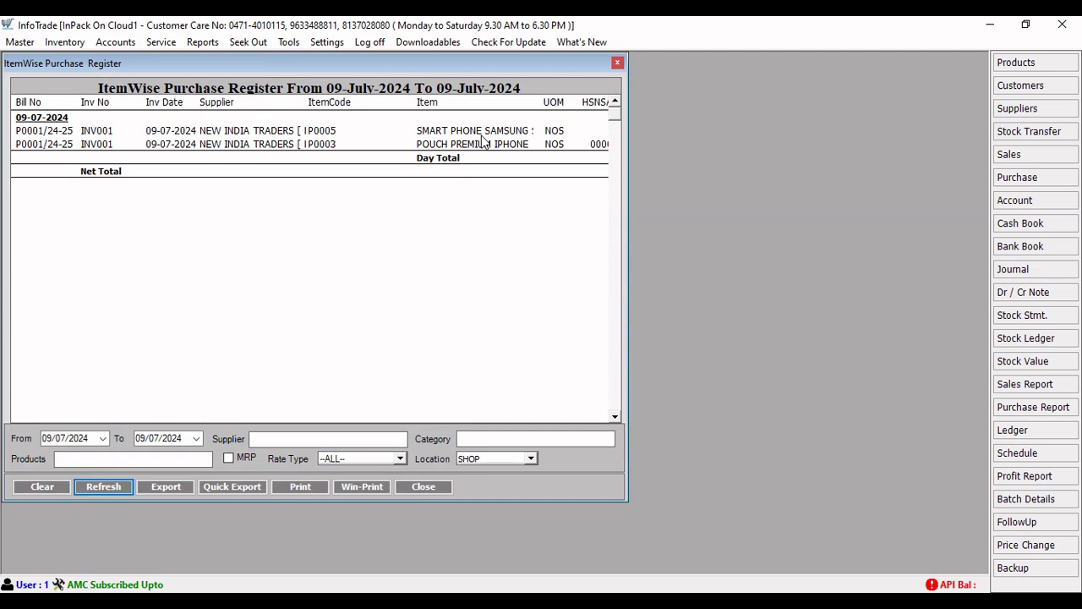
{"action": "left_click", "coordinate": [429, 146]}
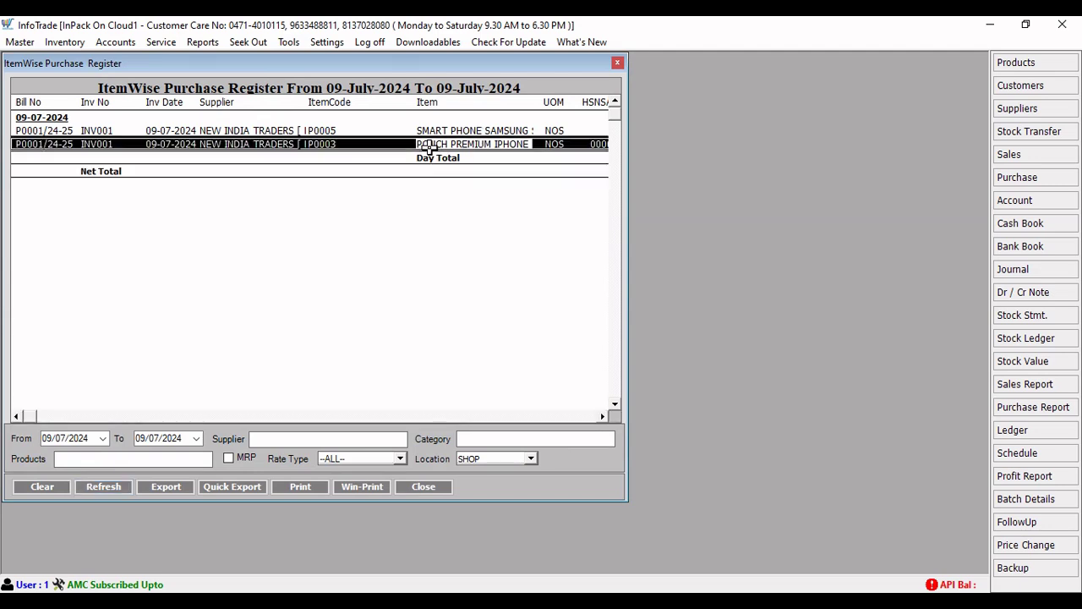
{"action": "left_click", "coordinate": [603, 416]}
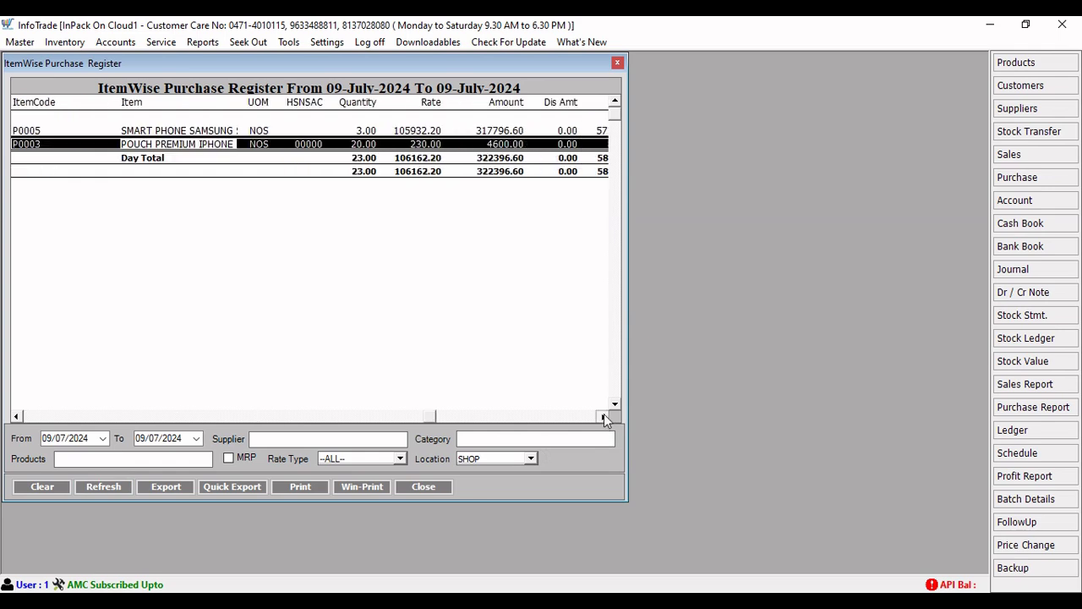
{"action": "left_click", "coordinate": [604, 416]}
{"action": "left_click", "coordinate": [604, 416]}
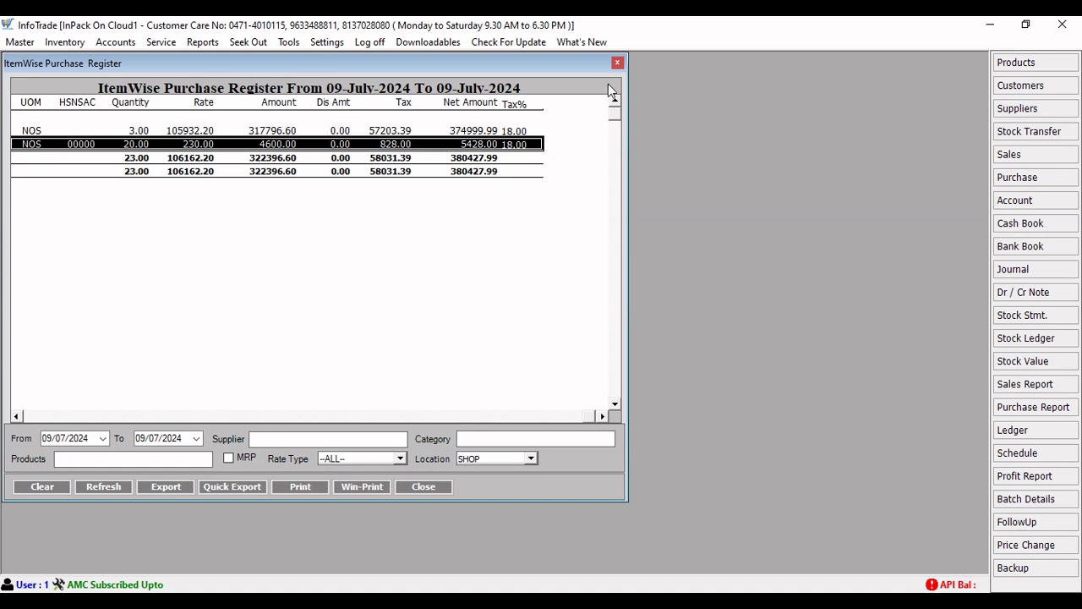
{"action": "left_click", "coordinate": [270, 445]}
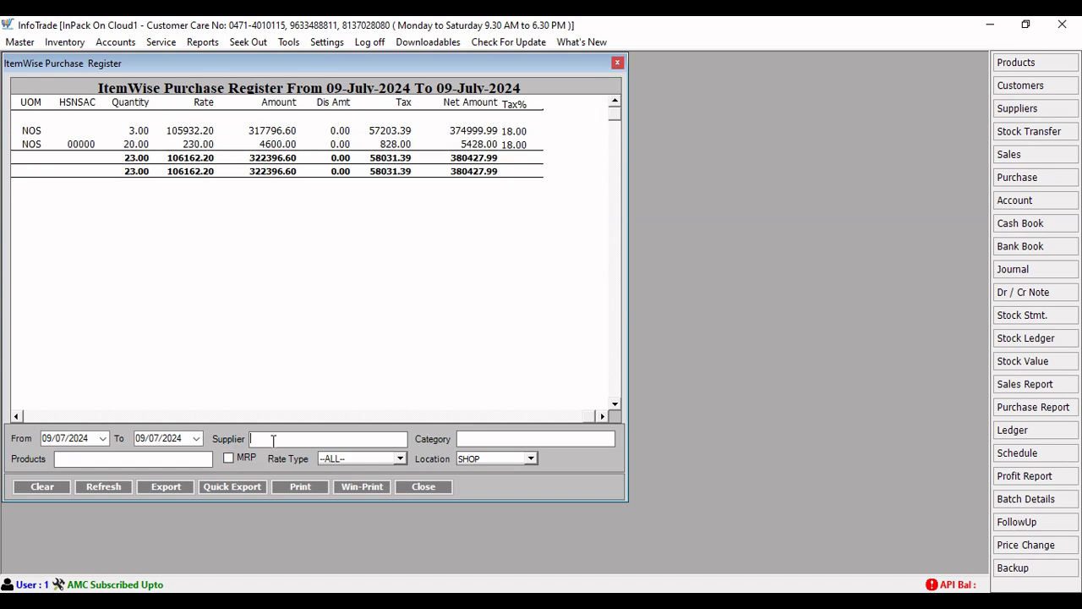
{"action": "left_click", "coordinate": [491, 445]}
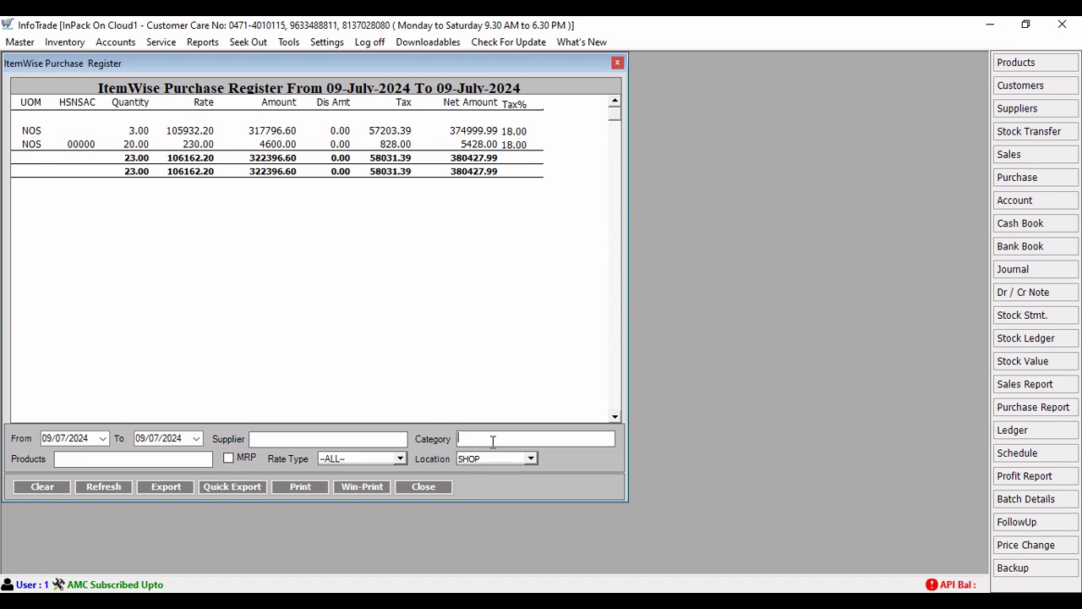
{"action": "left_click", "coordinate": [88, 462]}
{"action": "left_click", "coordinate": [618, 62]}
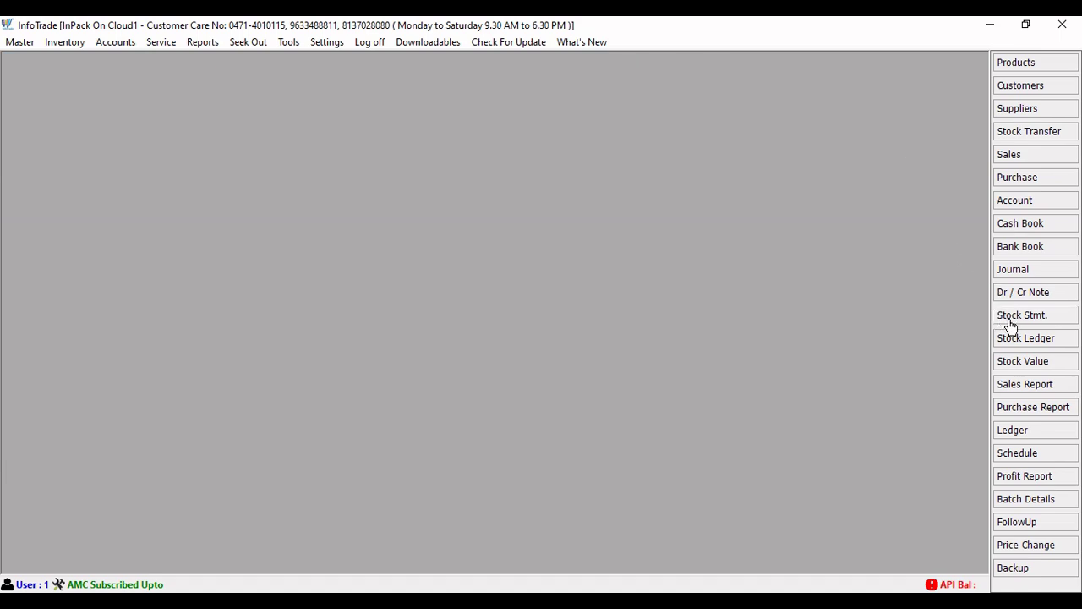
Generate the stock value report as on 09/07/2024 for SHOP at purchase price and examine its columns and filter options.
{"action": "left_click", "coordinate": [1022, 364]}
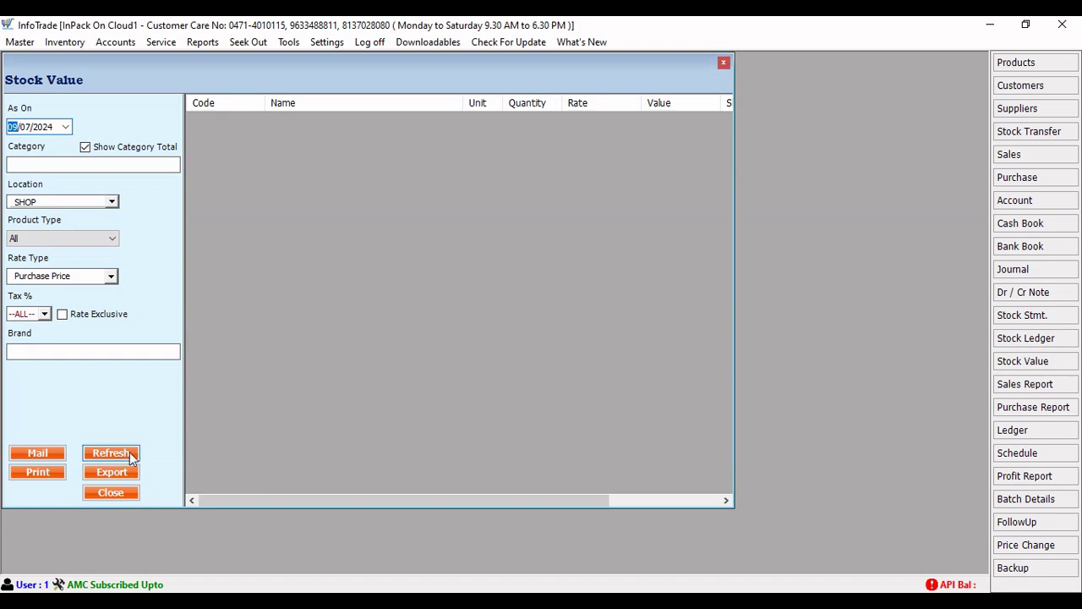
{"action": "left_click", "coordinate": [101, 454]}
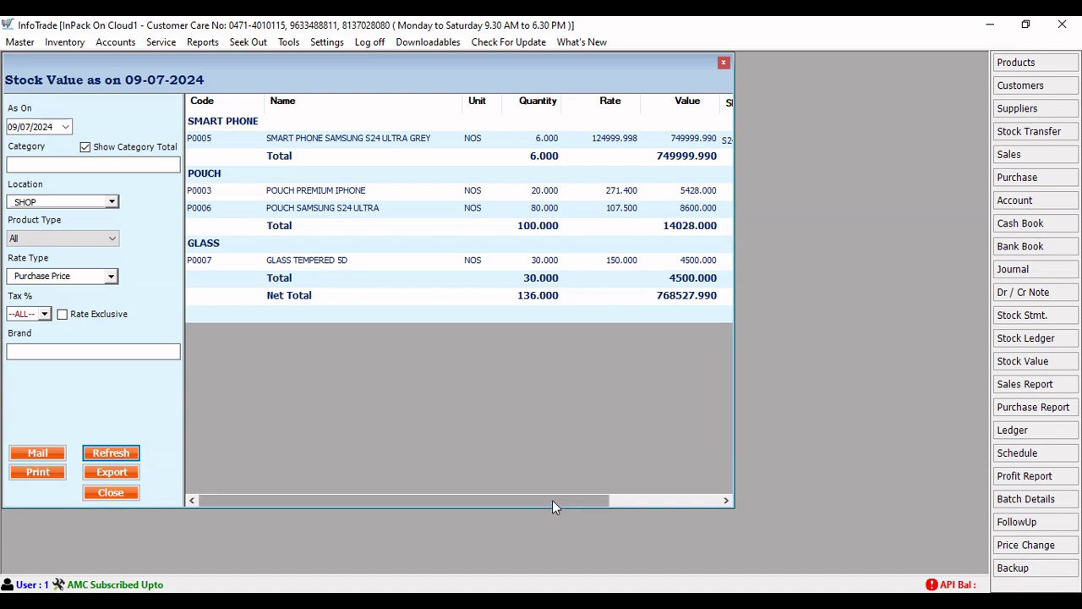
{"action": "left_click_drag", "start_coordinate": [552, 500], "coordinate": [651, 506]}
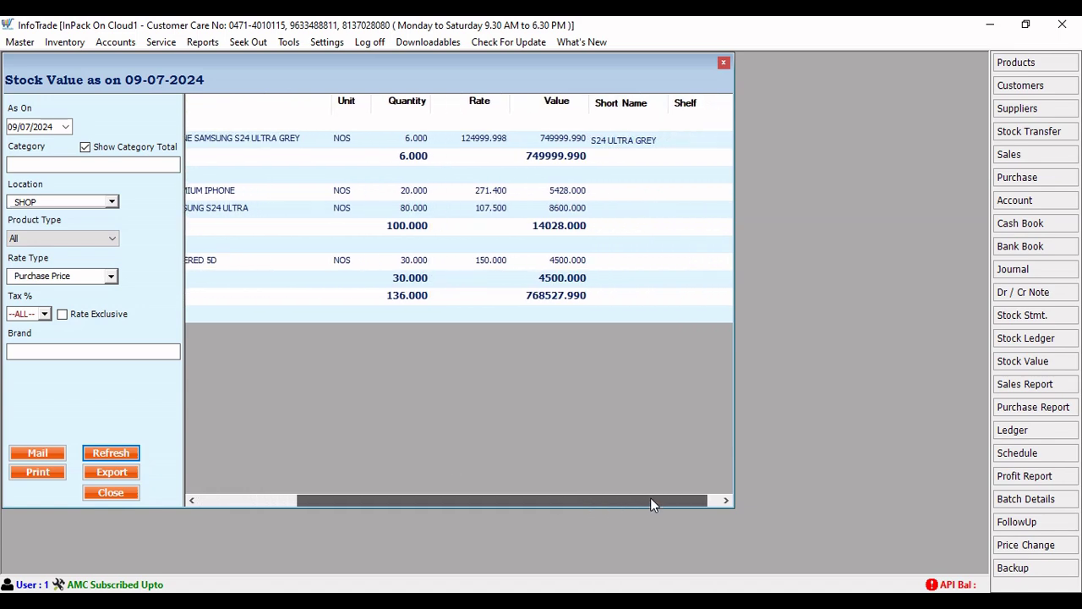
{"action": "left_click_drag", "start_coordinate": [651, 499], "coordinate": [448, 502]}
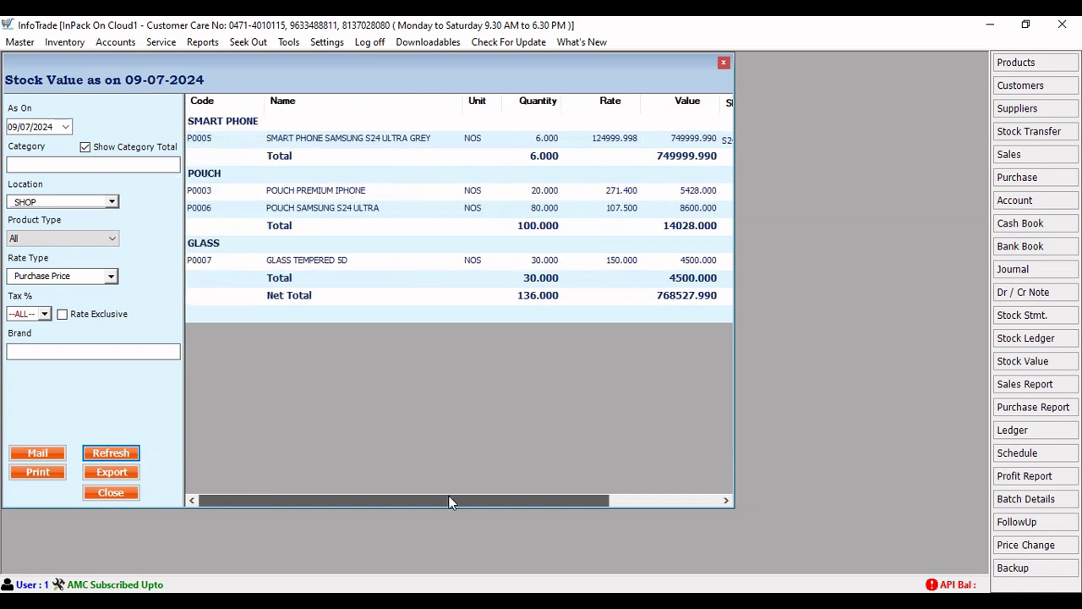
{"action": "left_click", "coordinate": [30, 349]}
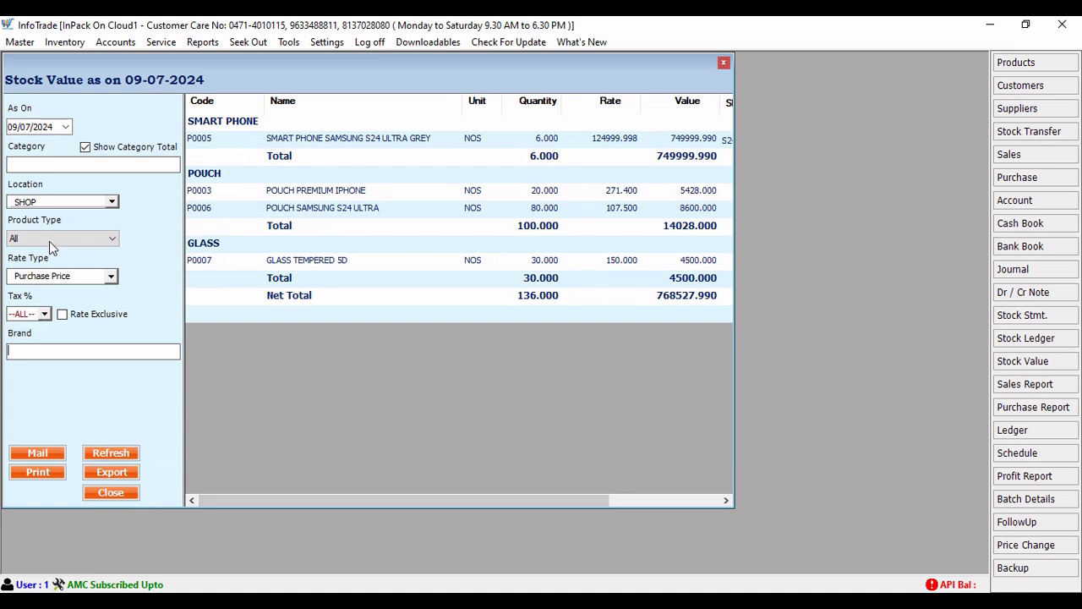
{"action": "left_click", "coordinate": [50, 170]}
Copy the POUCH category rows from the stock value report into a new Notepad document, and close Notepad without saving.
{"action": "left_click", "coordinate": [466, 221]}
{"action": "left_click", "coordinate": [226, 191]}
{"action": "key", "text": "super+r"}
{"action": "type", "text": "NOT"}
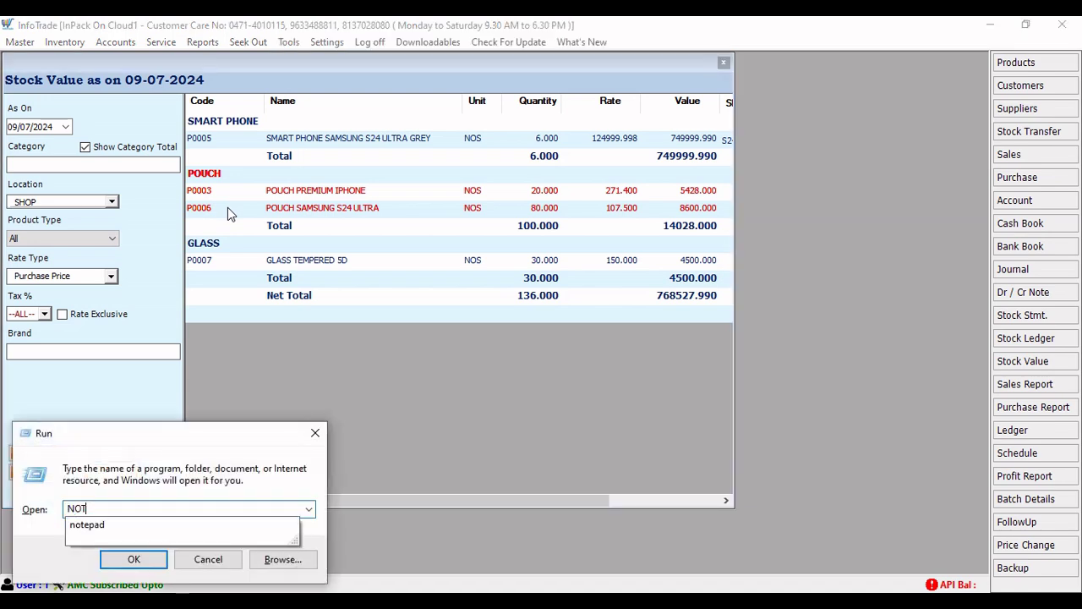
{"action": "key", "text": "Down"}
{"action": "key", "text": "Return"}
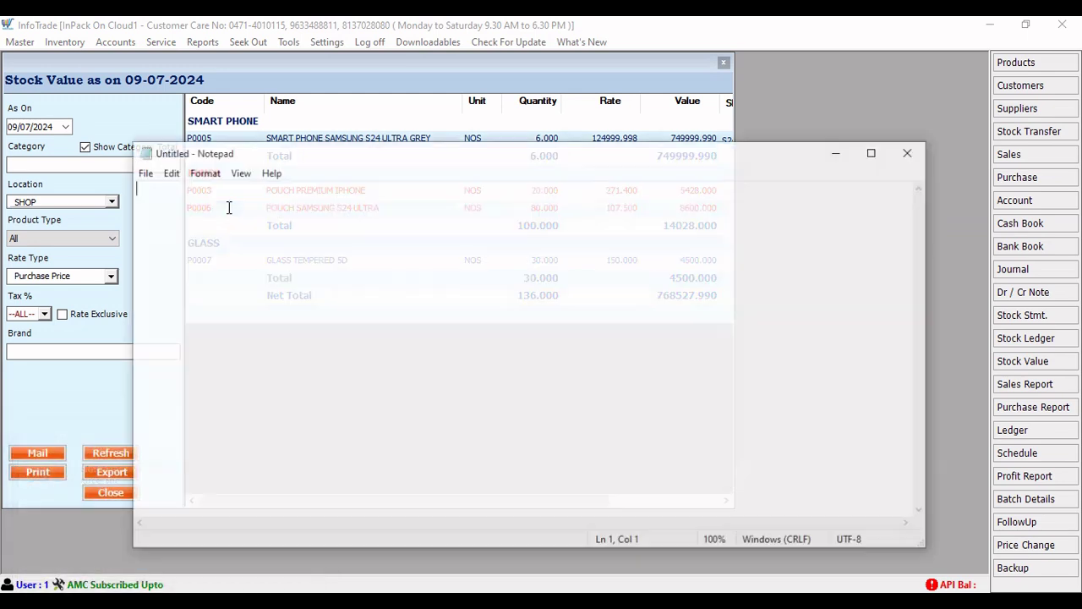
{"action": "type", "text": "POUCH P0003\tPOUCH PREMIUM IPHONE\tNOS\t20.000\t271.400\t5428.000 P0006\tPOUCH SAMSUNG S24 ULTRA\tNOS\t80.000\t107.500\t8600.000"}
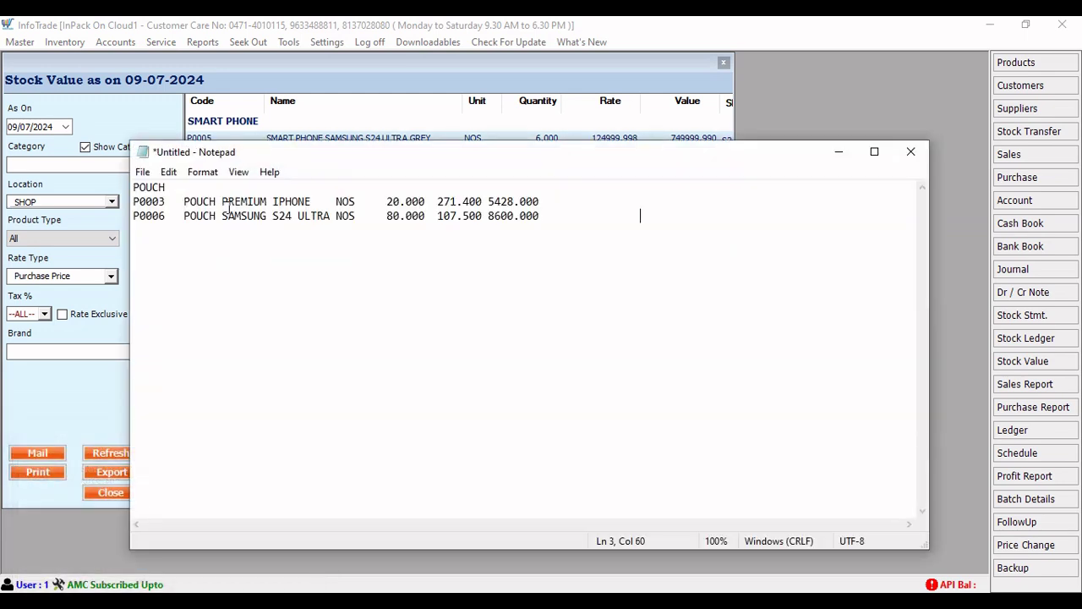
{"action": "left_click", "coordinate": [910, 152]}
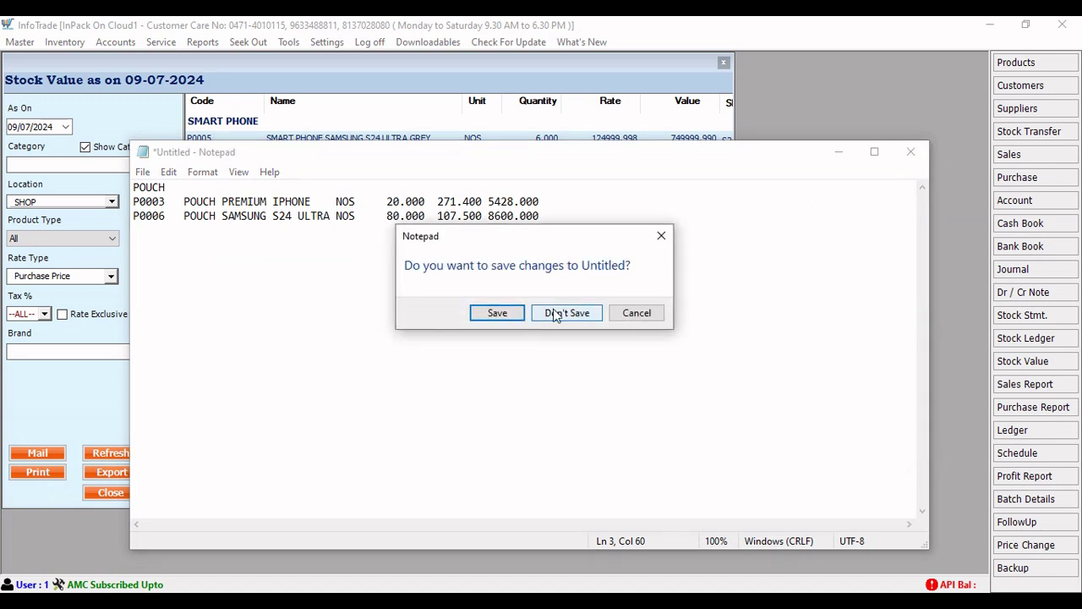
{"action": "left_click", "coordinate": [565, 313]}
Generate the stock statement for 09/07/2024 at SHOP, examine the smartphone and pouch opening, purchase and closing quantities, and close it.
{"action": "left_click", "coordinate": [1061, 315]}
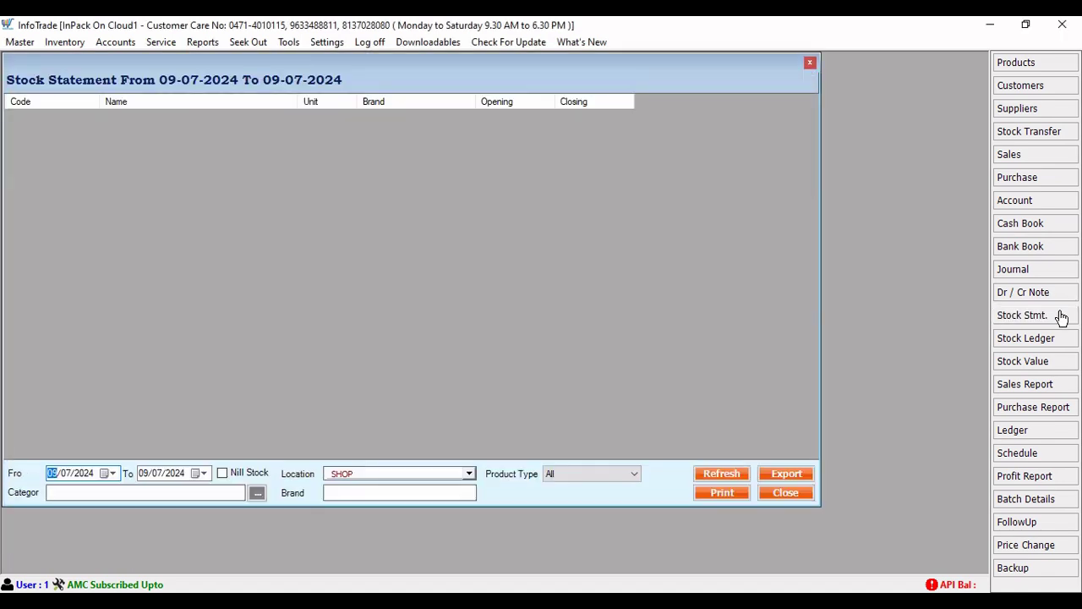
{"action": "left_click", "coordinate": [740, 479]}
{"action": "left_click", "coordinate": [708, 478]}
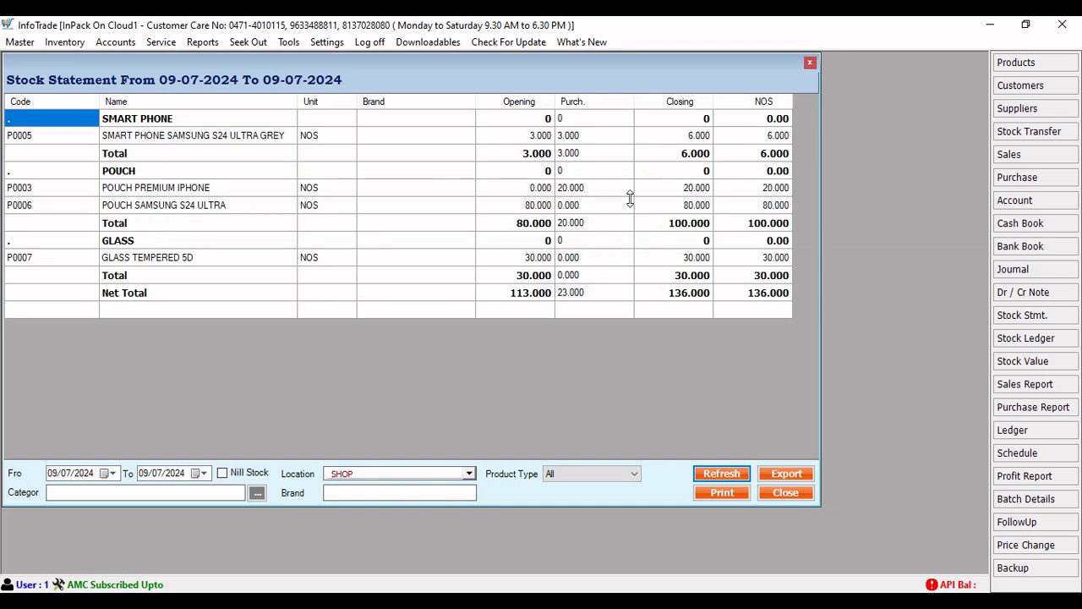
{"action": "left_click", "coordinate": [525, 139]}
{"action": "left_click", "coordinate": [578, 139]}
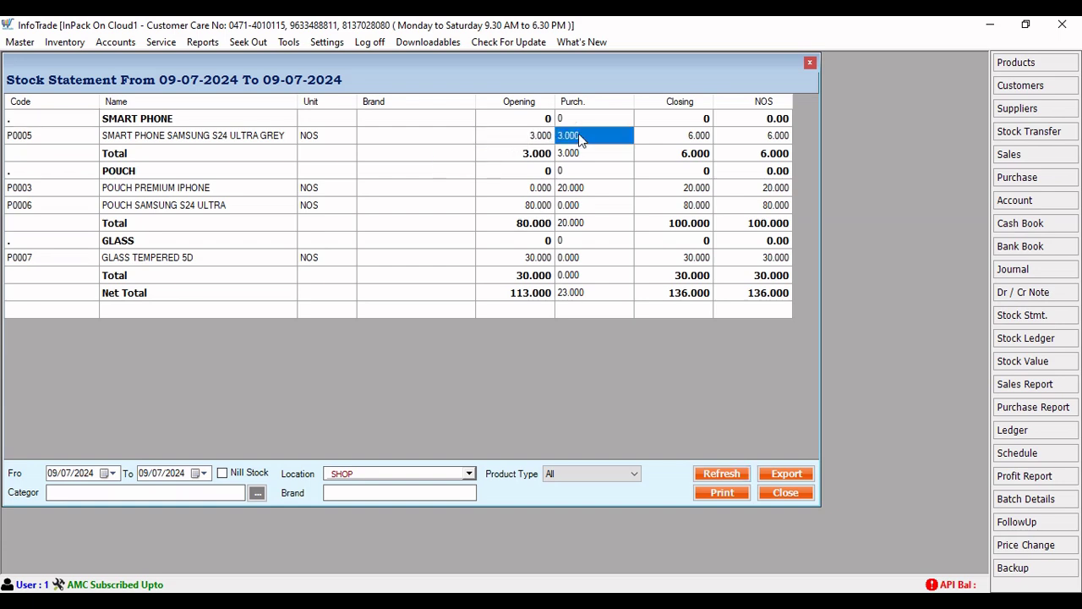
{"action": "left_click", "coordinate": [666, 141]}
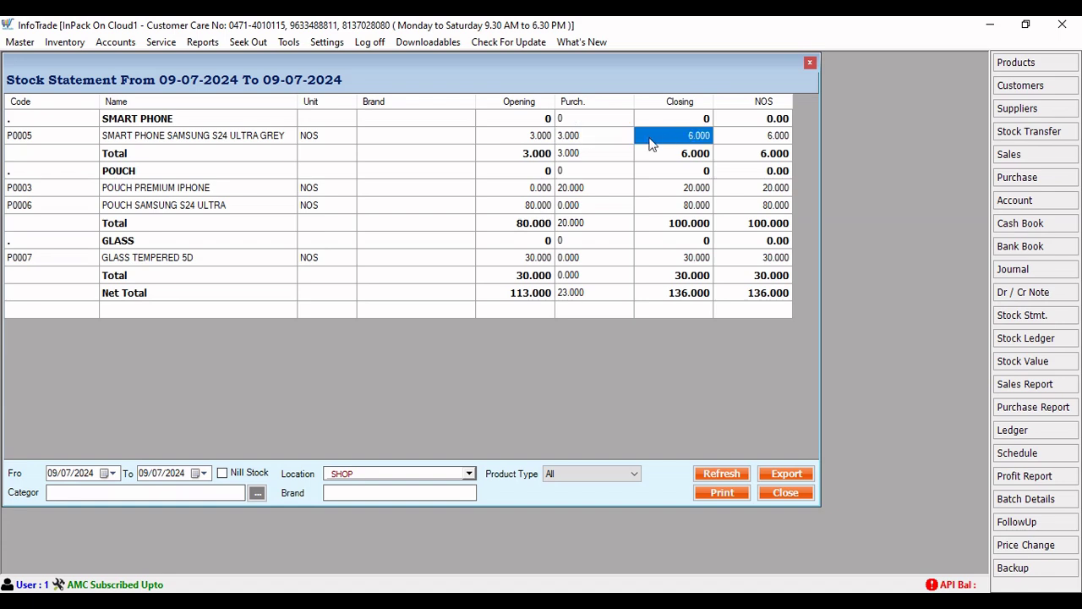
{"action": "left_click", "coordinate": [546, 190]}
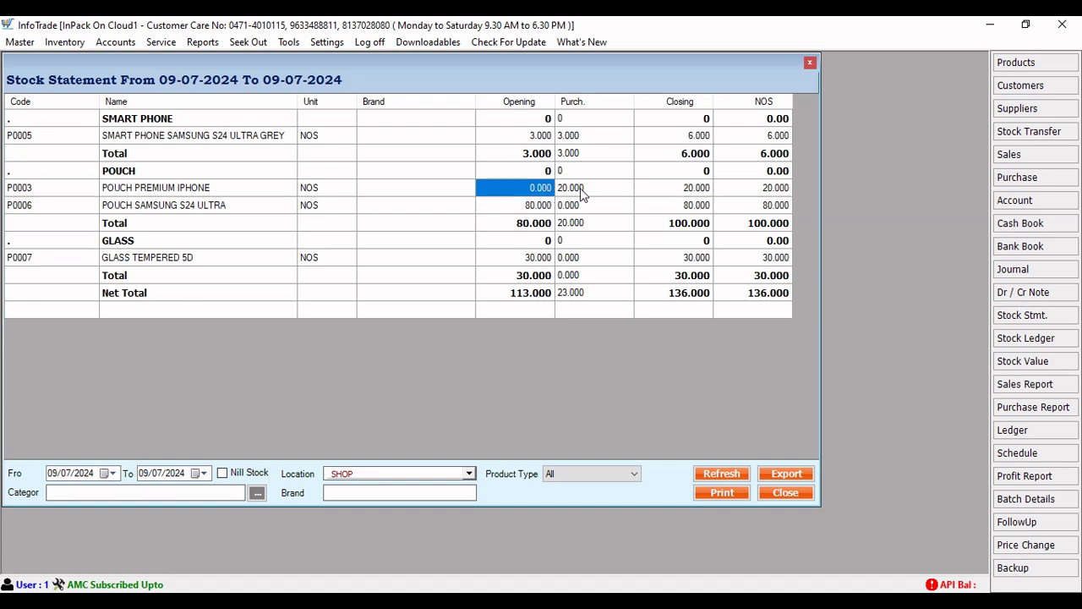
{"action": "left_click", "coordinate": [580, 188]}
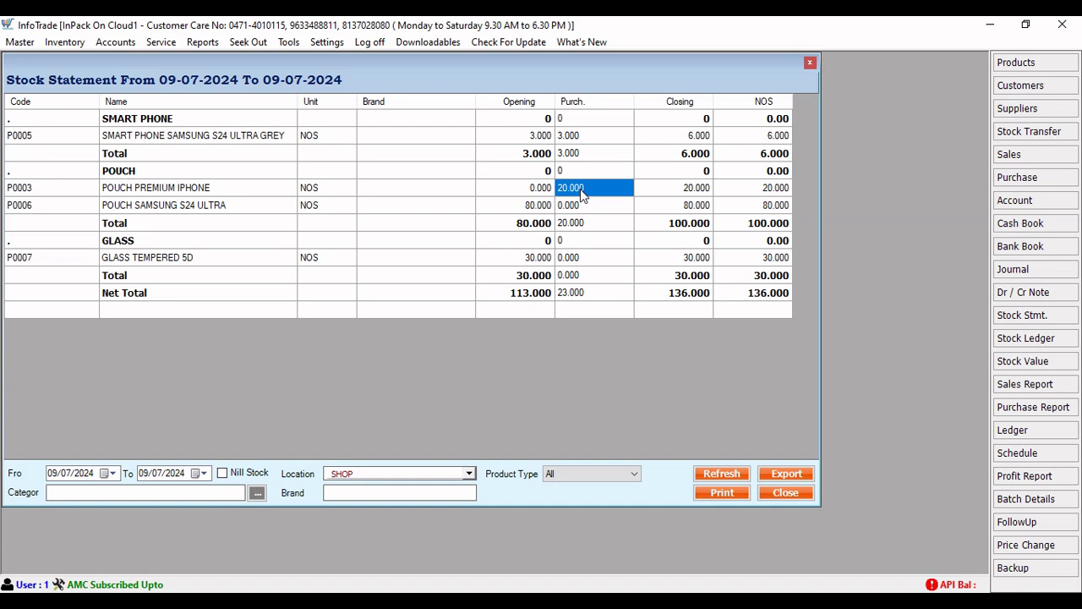
{"action": "left_click", "coordinate": [530, 210]}
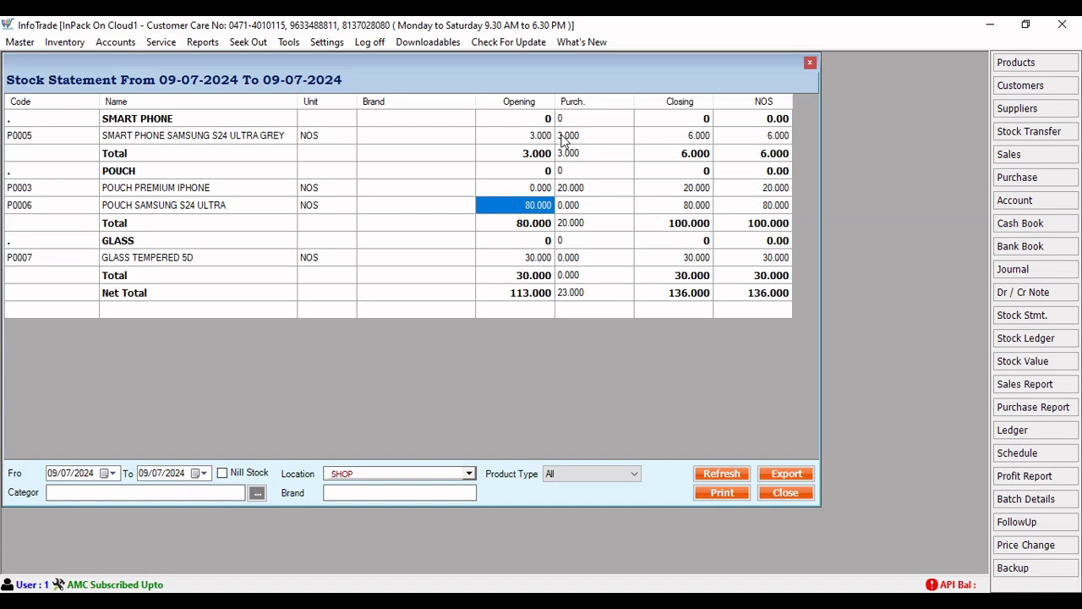
{"action": "left_click", "coordinate": [776, 496]}
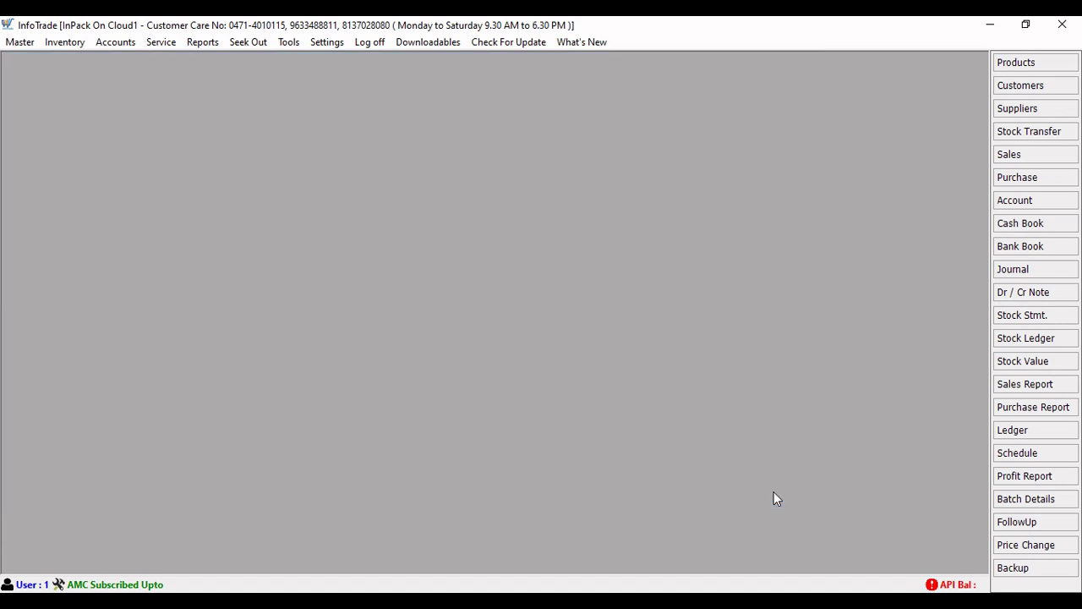